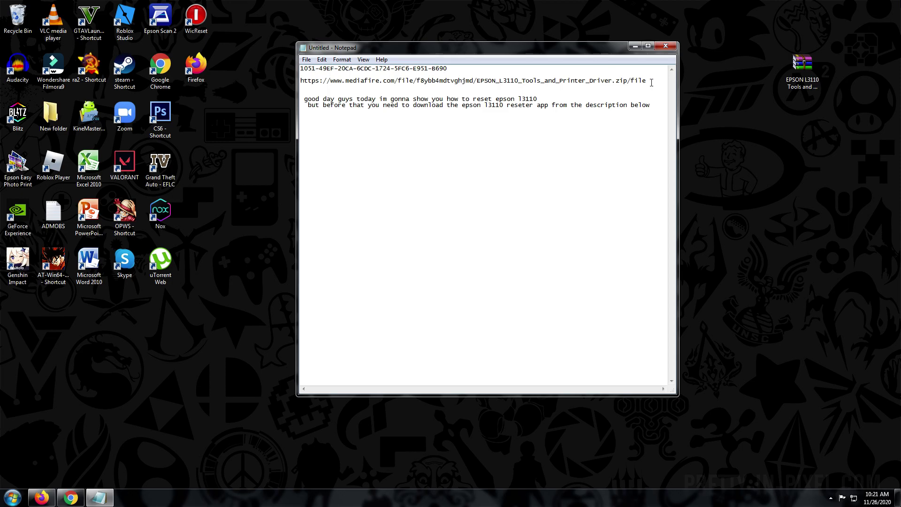
Copy the MediaFire link from the notes and open it in a new Chrome tab
right_click(419, 78)
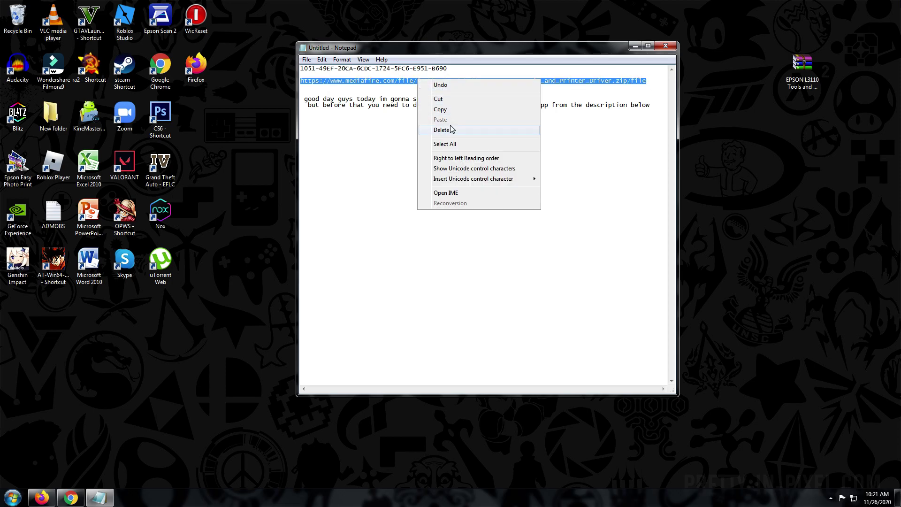
left_click(453, 111)
left_click(71, 497)
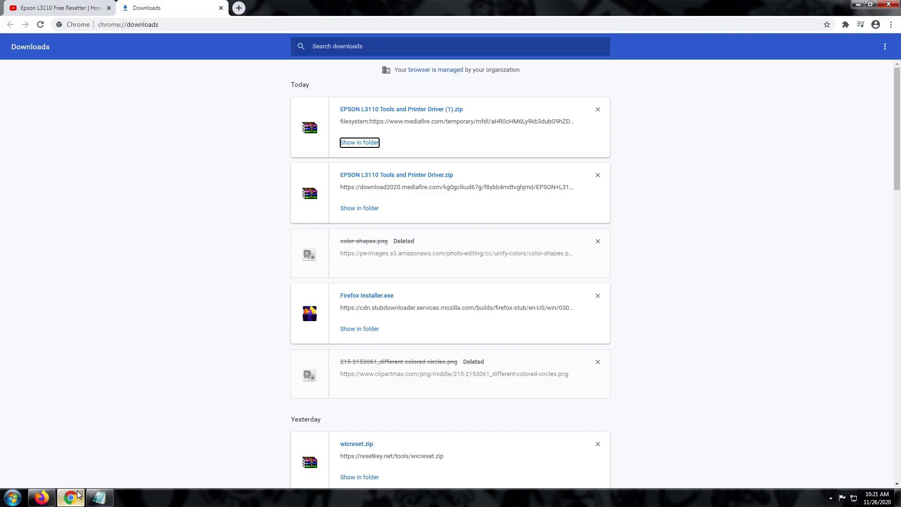
left_click(237, 8)
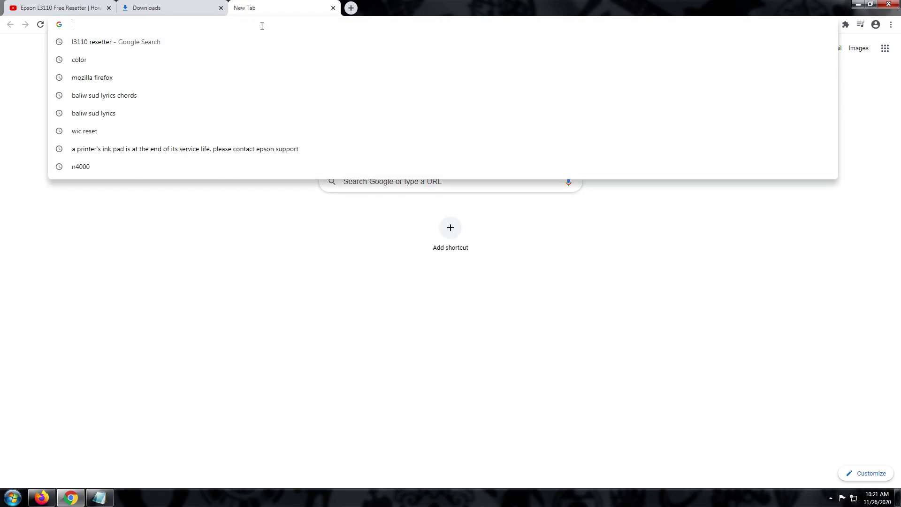
key("ctrl+v")
key("Return")
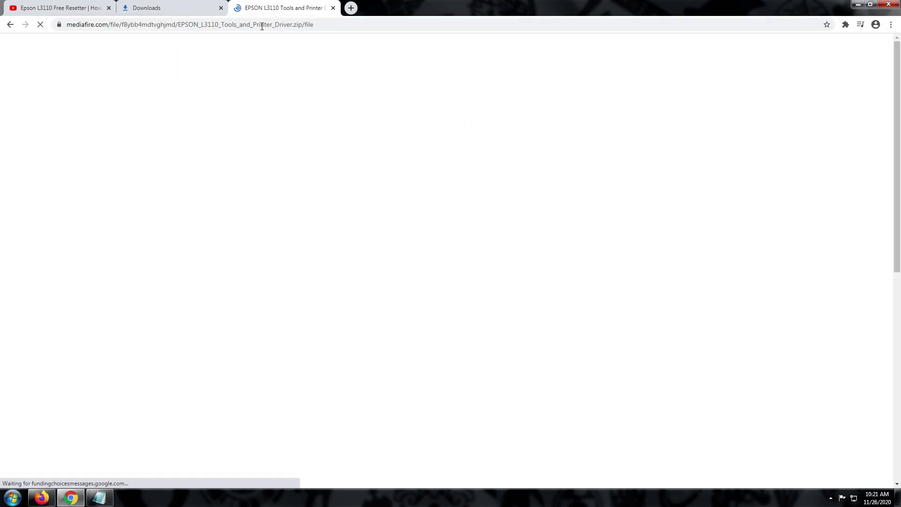
Close the pop-up ad tabs and download the EPSON L3110 Tools and Printer Driver zip from MediaFire
left_click(542, 80)
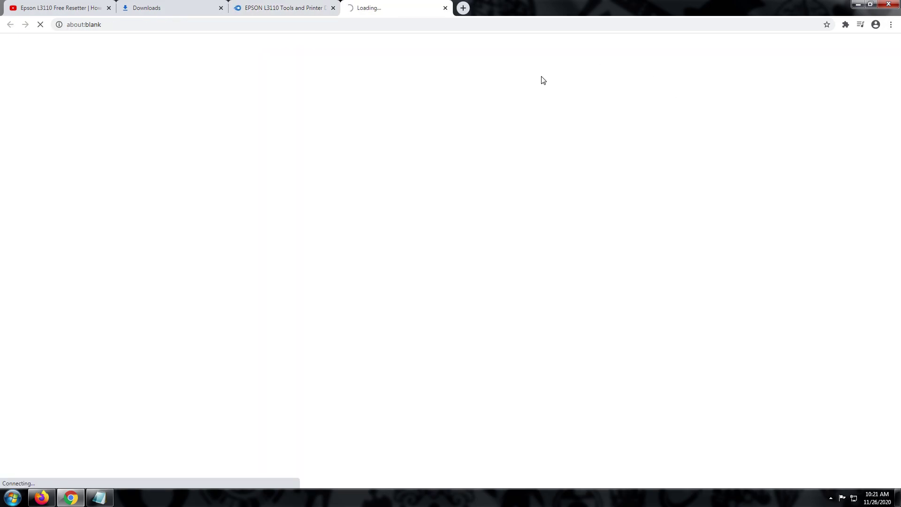
left_click(444, 8)
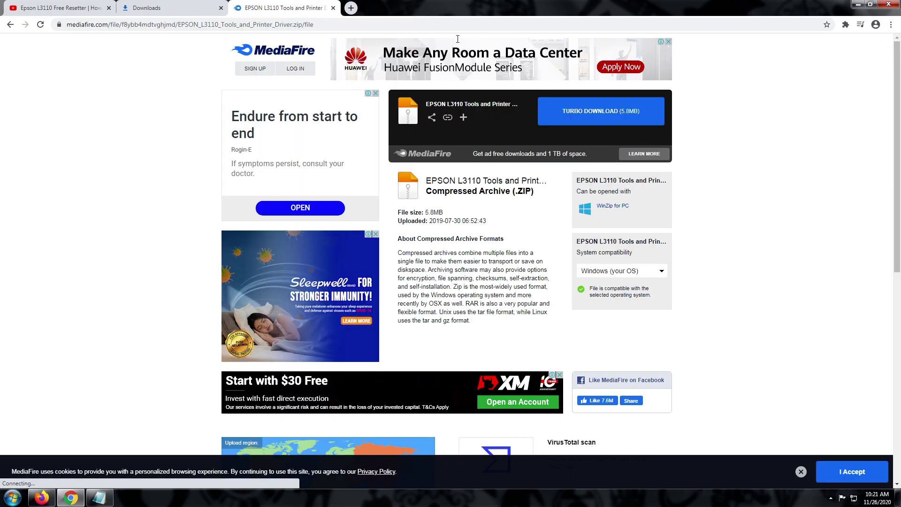
left_click(626, 141)
left_click(445, 8)
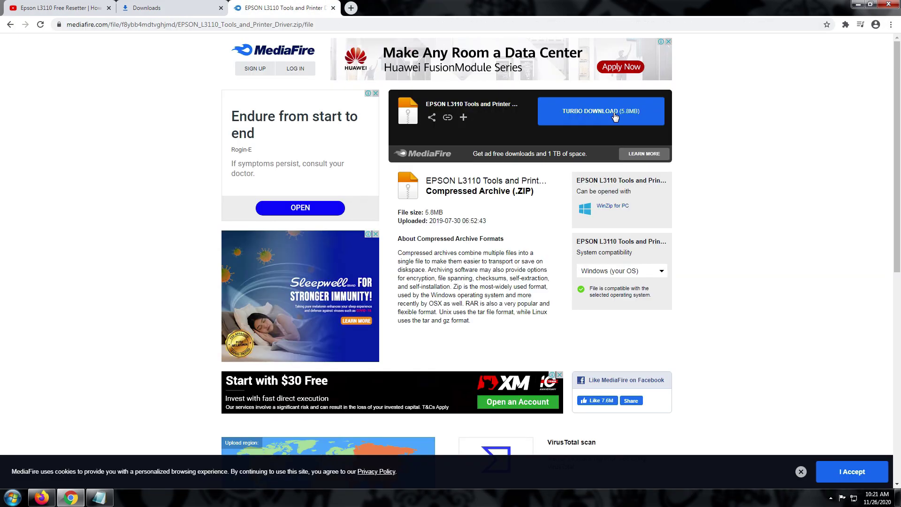
left_click(596, 111)
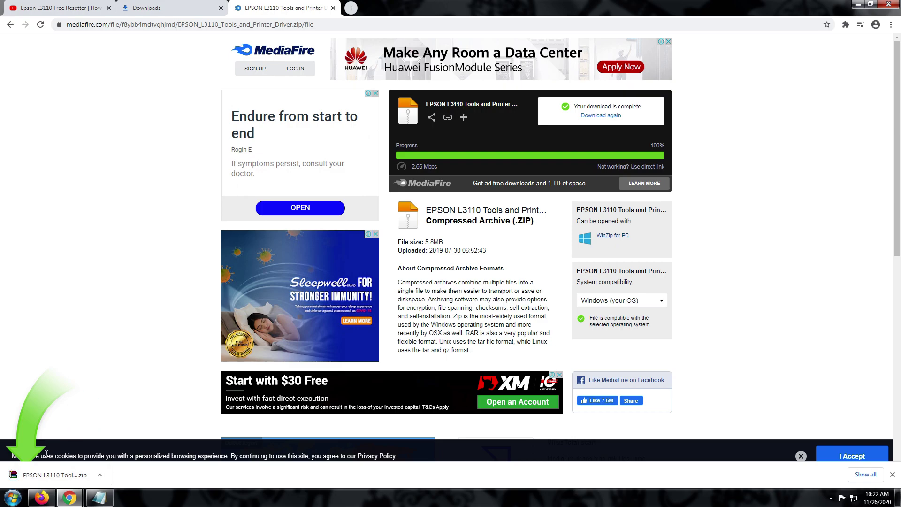
Show the downloaded EPSON L3110 Tools and Printer Driver zip in its folder and cut it for moving
left_click(100, 475)
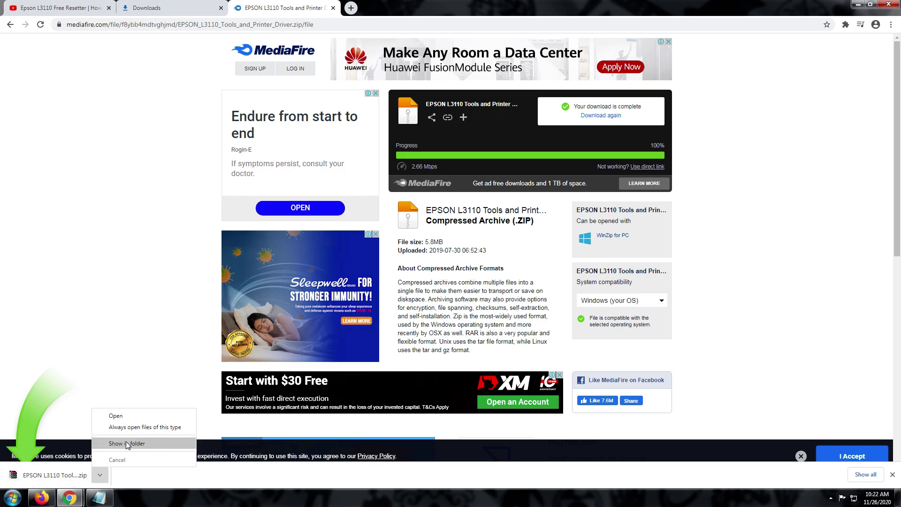
left_click(129, 444)
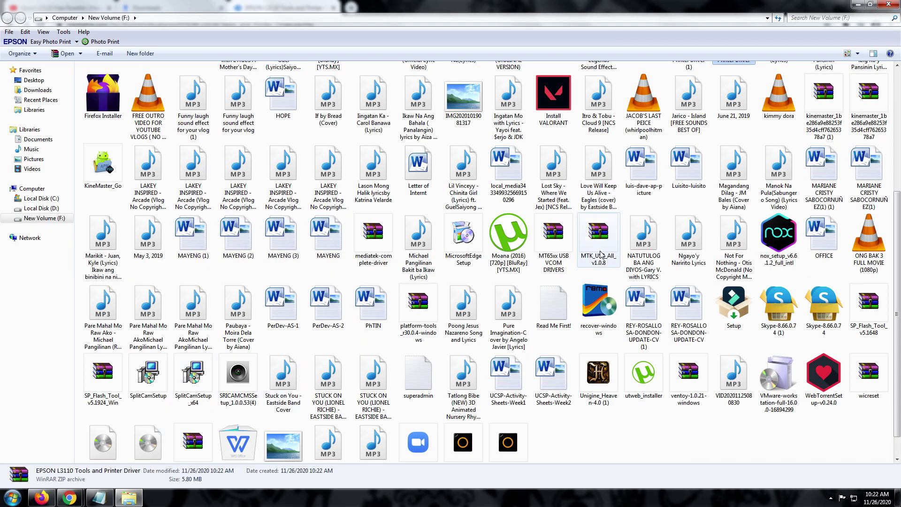
scroll(716, 202, "up", 3)
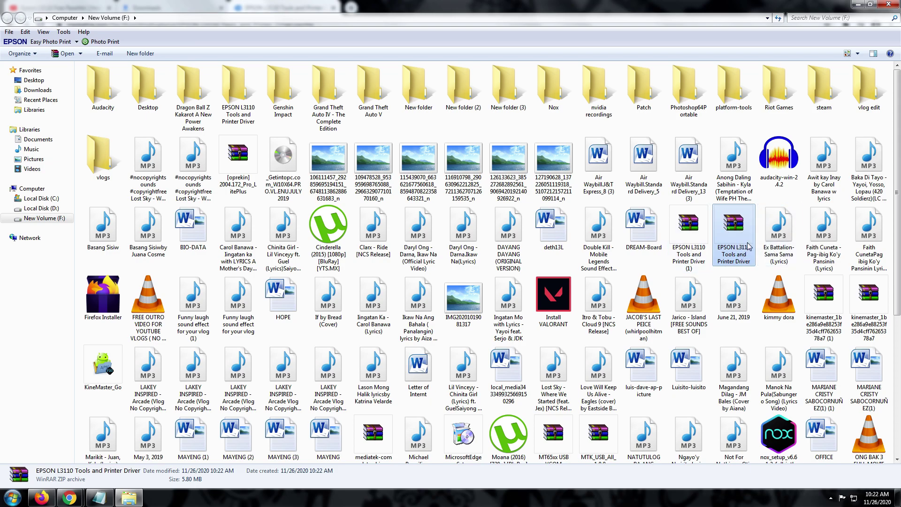
right_click(736, 228)
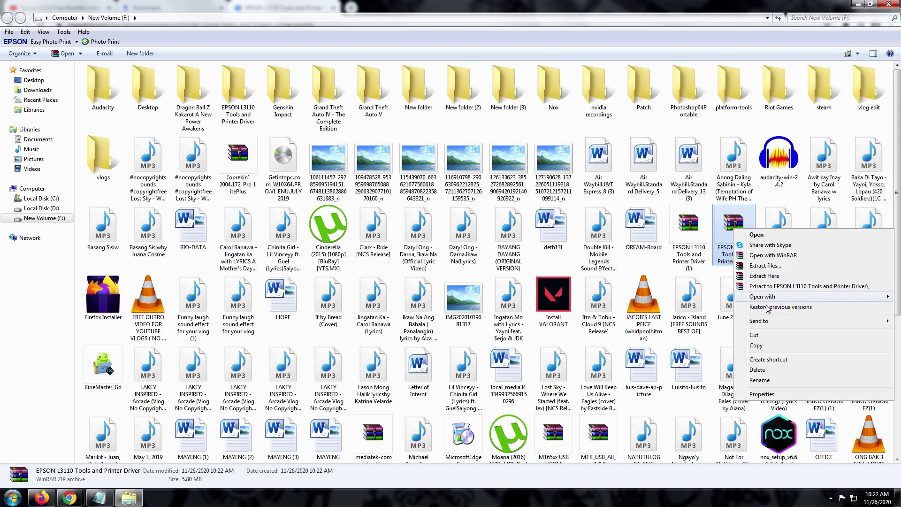
left_click(768, 336)
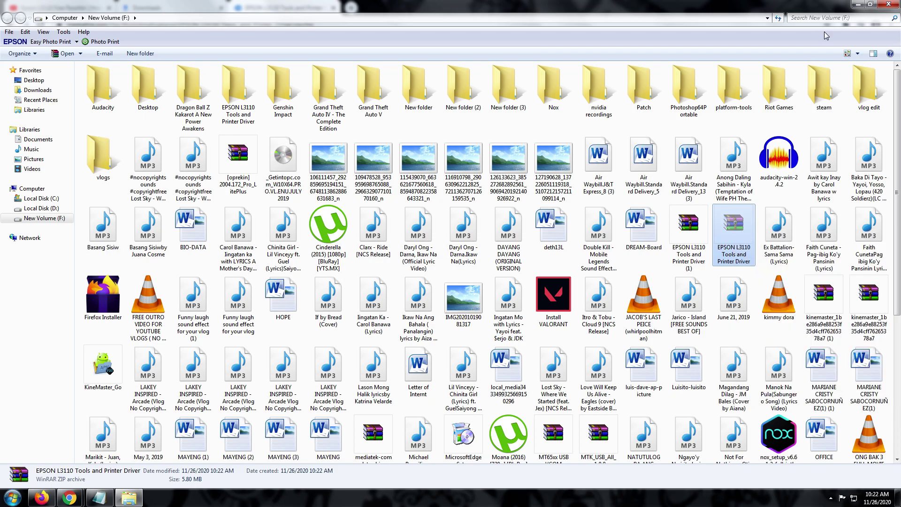
Clear the open windows and pop-up ad, and paste the zip onto the desktop, replacing the existing copy
left_click(858, 4)
left_click(858, 5)
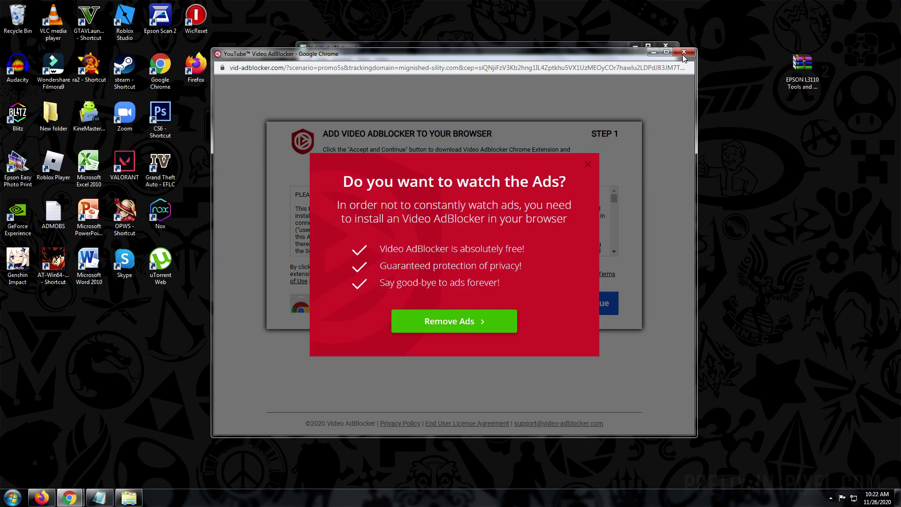
left_click(684, 52)
right_click(753, 137)
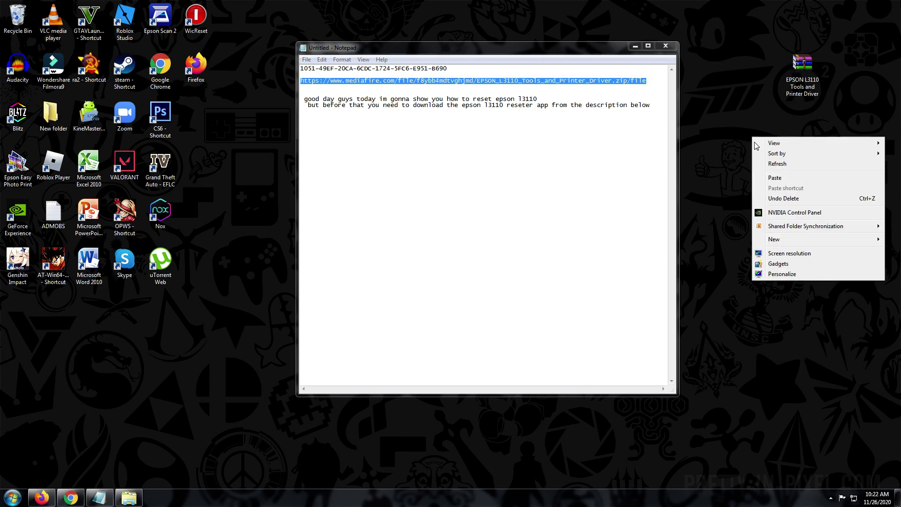
left_click(779, 181)
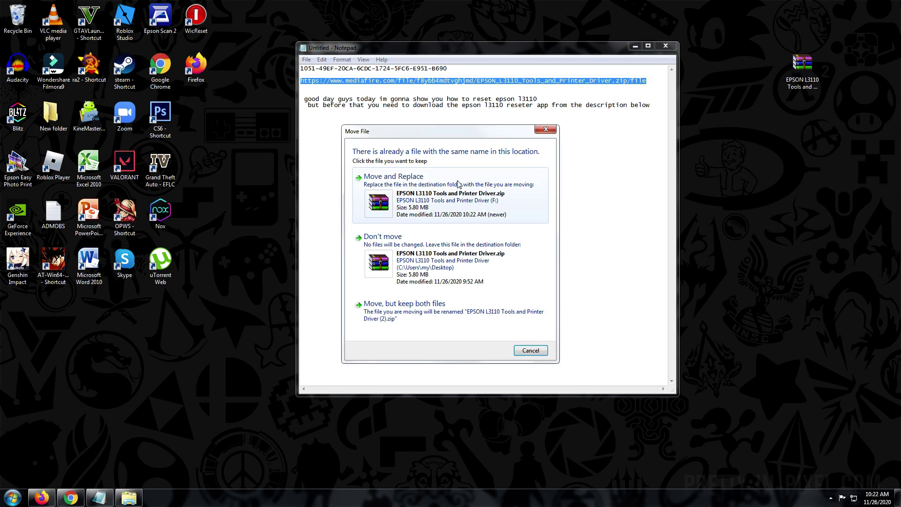
left_click(423, 196)
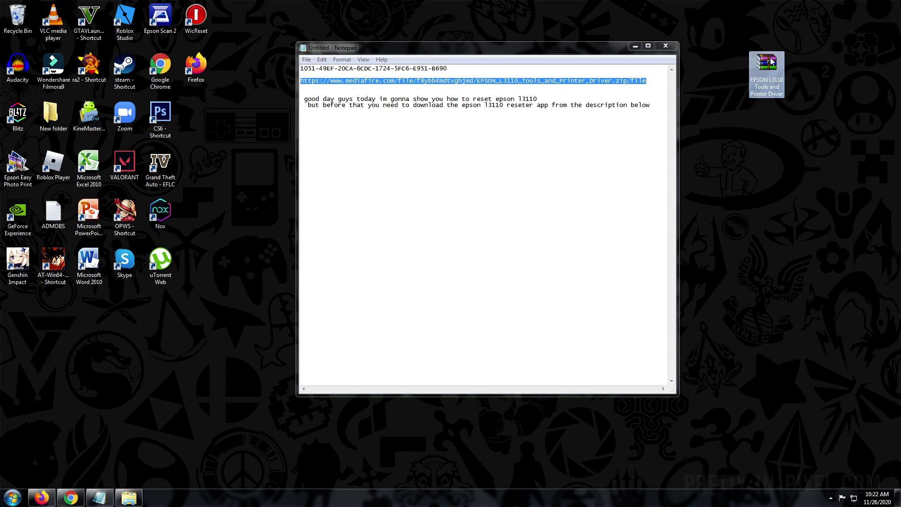
Add the line "extract the file" to the notes
left_click(655, 104)
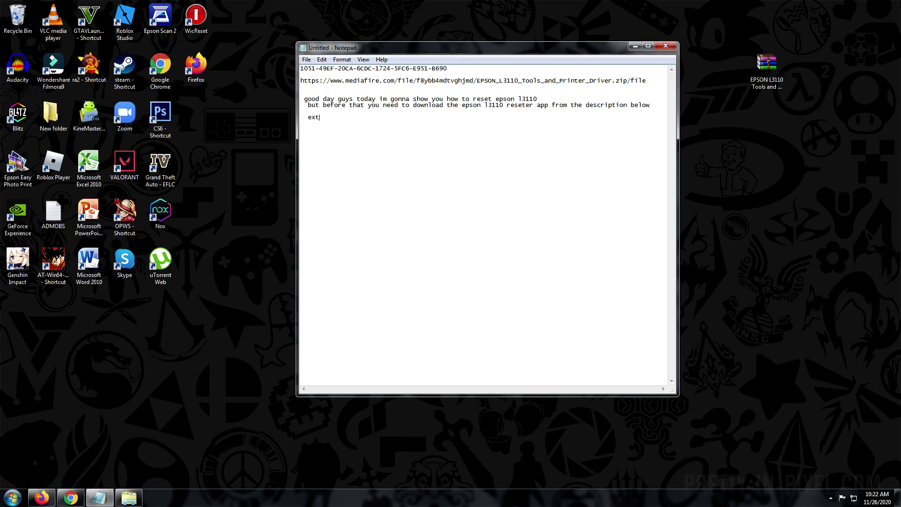
type("the file")
Start extracting the zip directly onto the desktop, enter the archive password, and move the password dialog clear of the notes
right_click(758, 74)
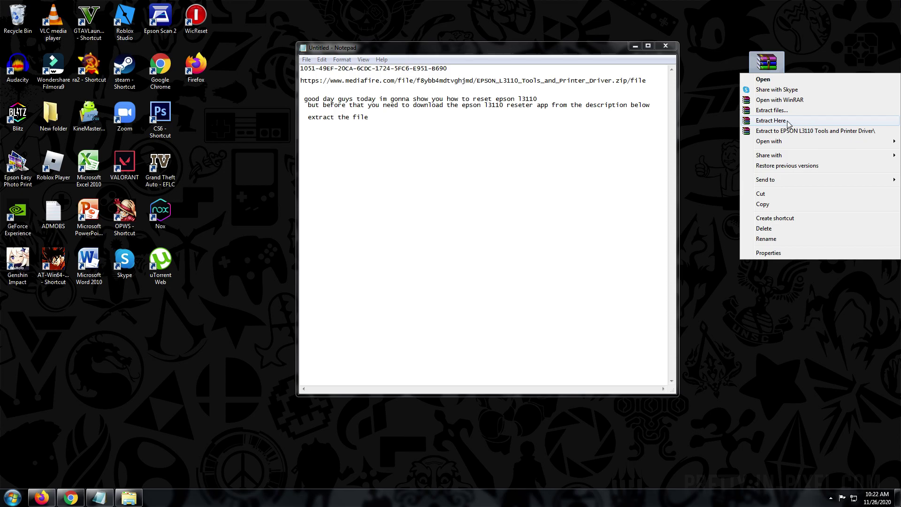
left_click(788, 120)
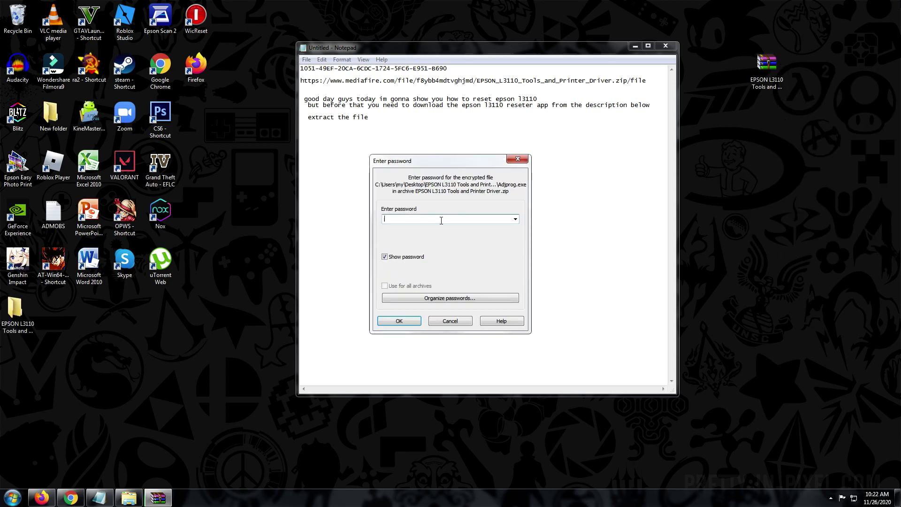
type("bigboss")
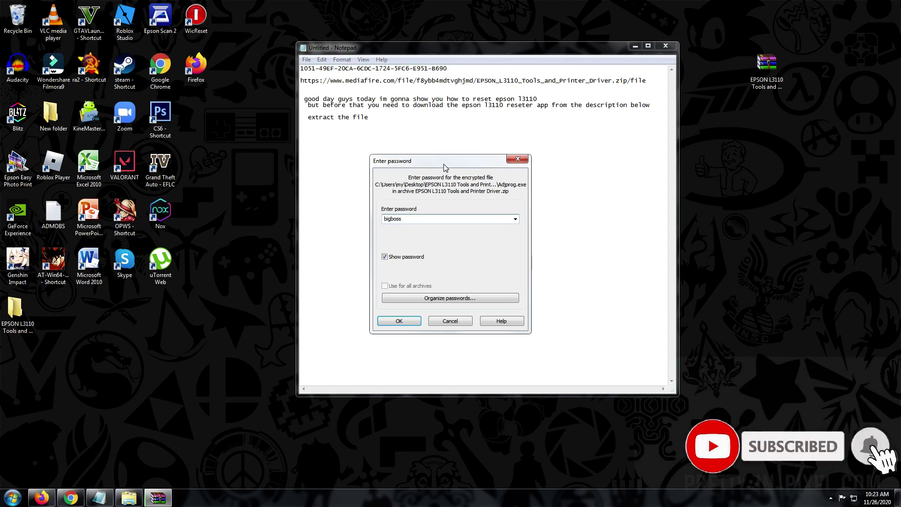
left_click_drag(439, 160, 761, 115)
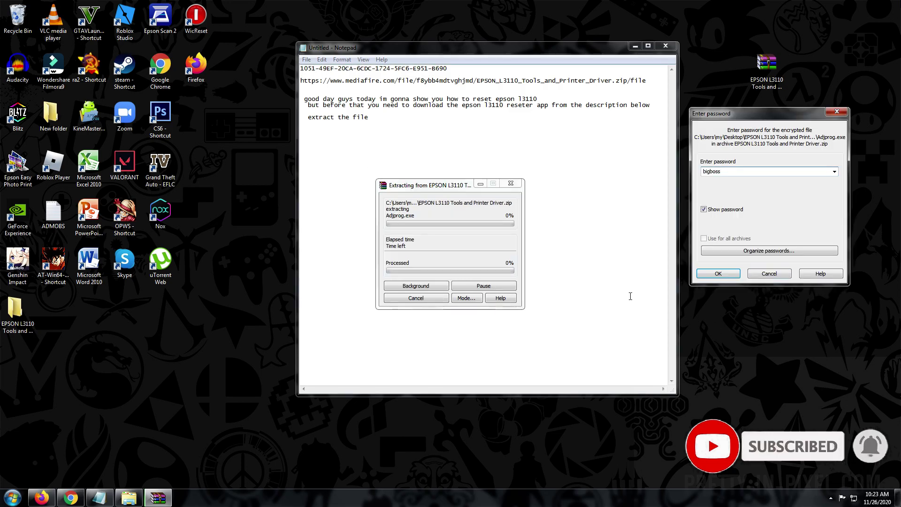
Add a line stating the archive password to the notes, and confirm the password to extract the files
left_click(386, 124)
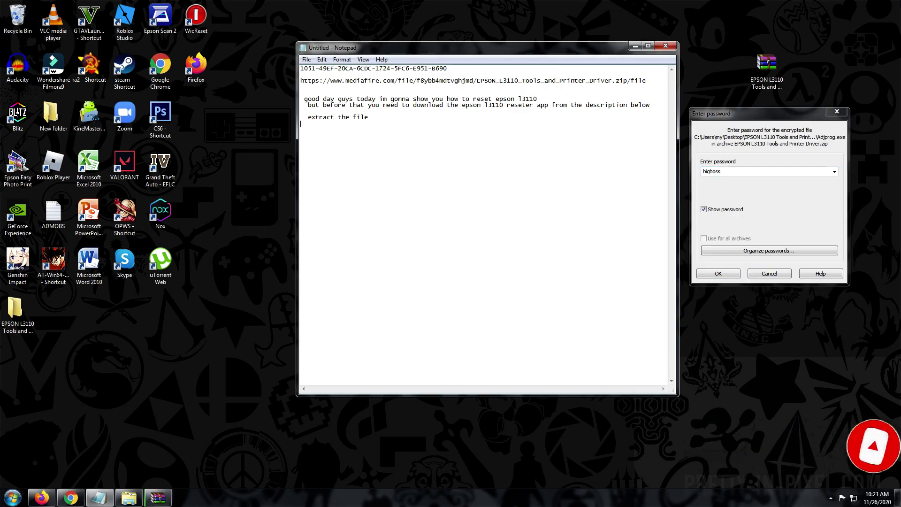
type("the password is bigboss")
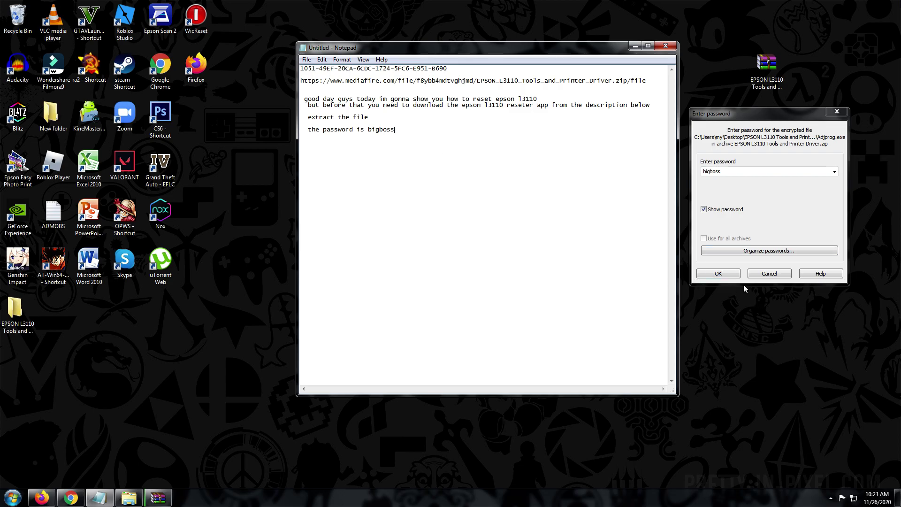
left_click(724, 274)
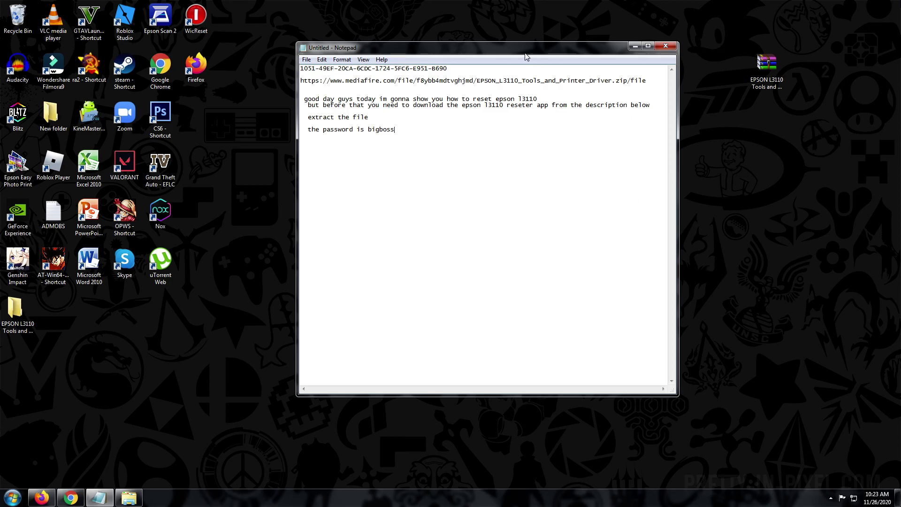
Move the extracted EPSON L3110 folder near the zip on the desktop and shift the notes window away from it
left_click_drag(35, 319, 725, 73)
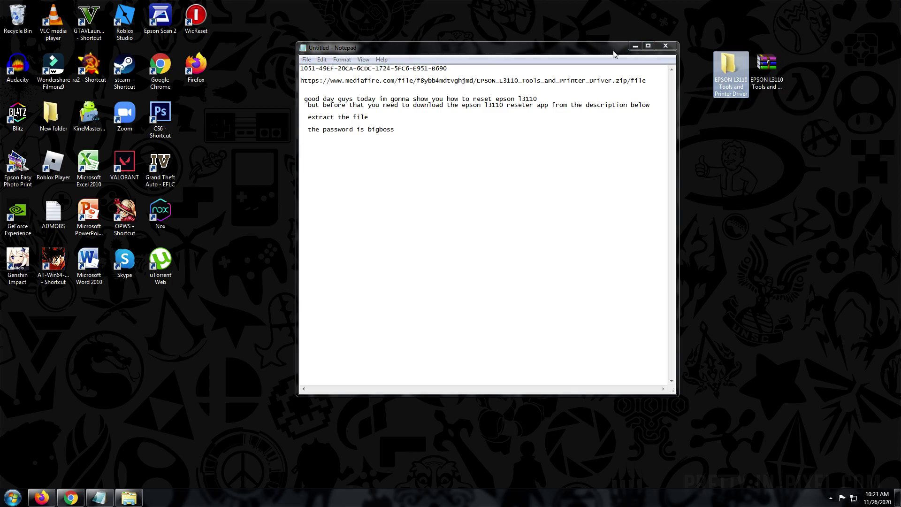
left_click_drag(613, 51, 550, 42)
left_click(702, 70)
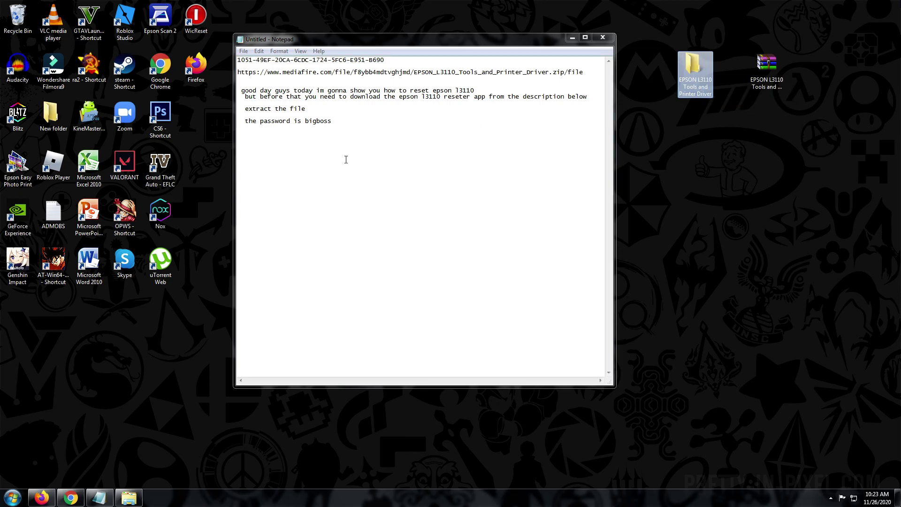
Add the line "open the extracted folder" to the notes
left_click(349, 121)
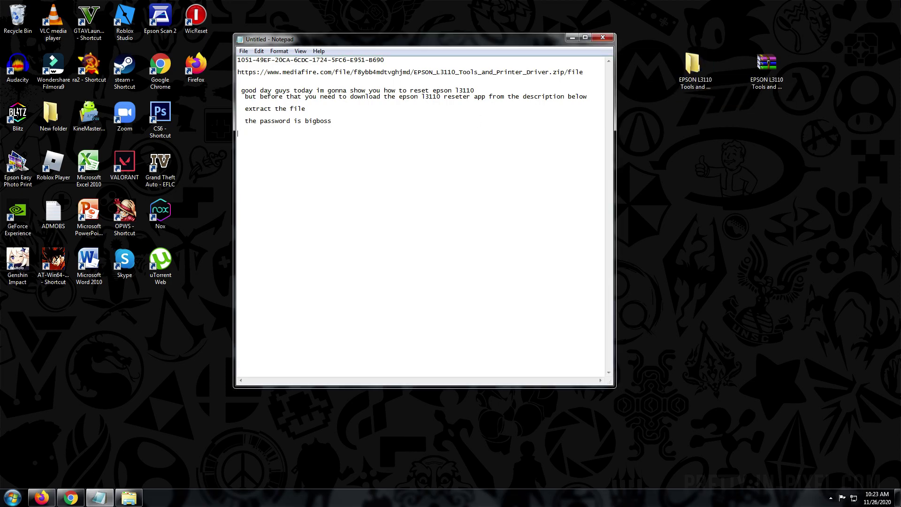
key("Return")
key("Return")
type("open the extracted folder")
Open the extracted folder down to epson 3110 > Keygen > Keygen, and shrink and move its window beside the notes
double_click(695, 73)
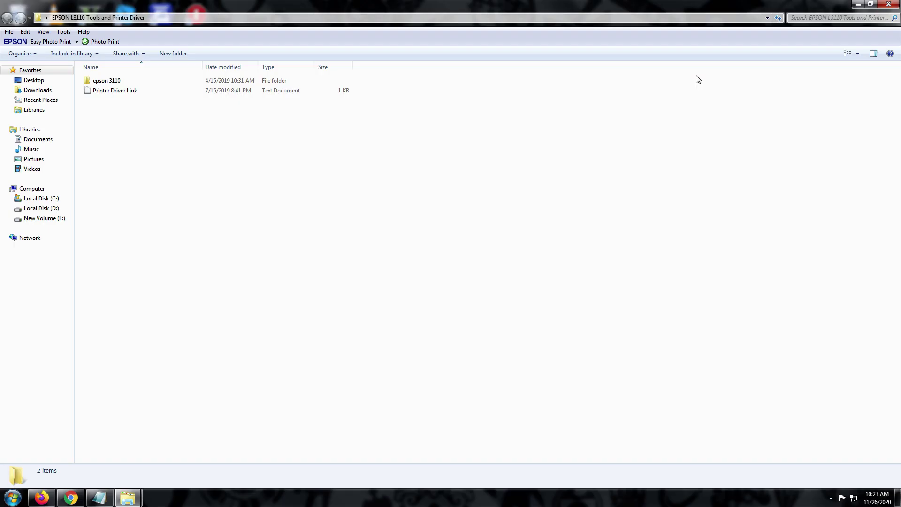
double_click(151, 82)
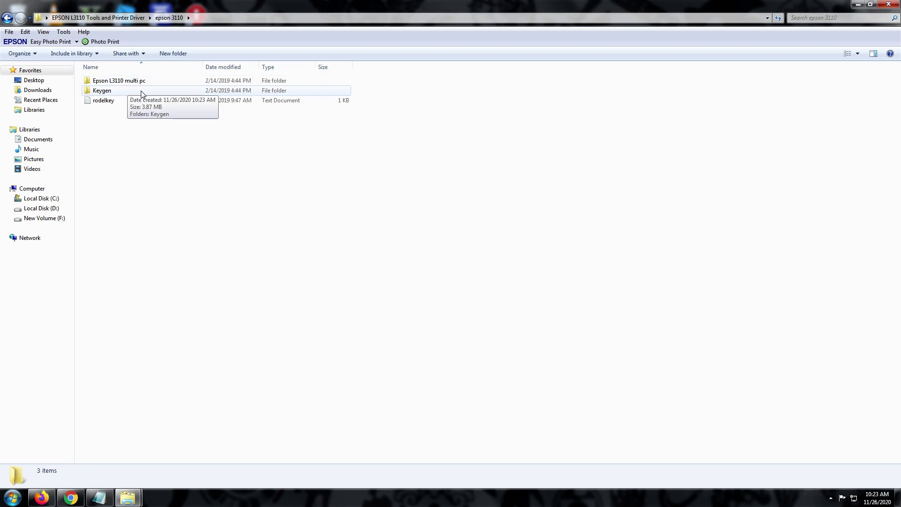
double_click(142, 91)
double_click(141, 85)
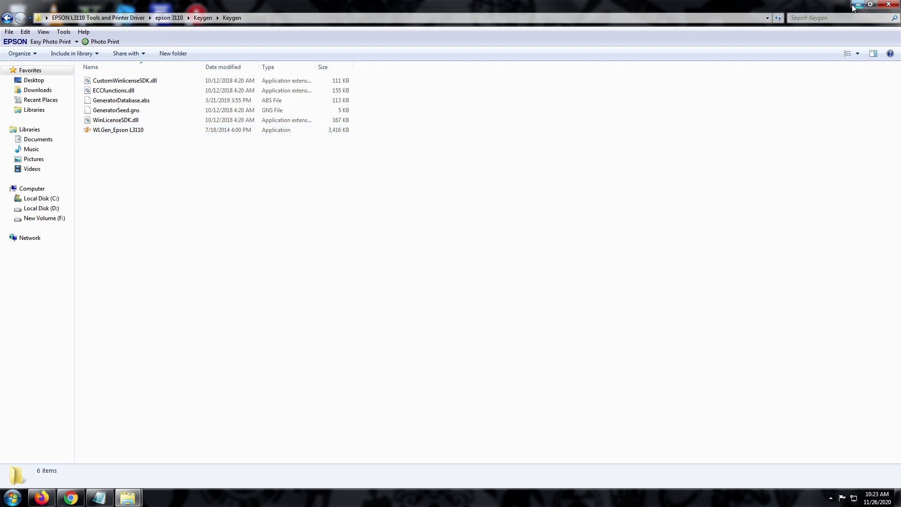
left_click(871, 4)
left_click_drag(506, 106, 759, 77)
Add the line "click wlgen" to the notes and launch WLGen_Epson L3110
left_click(428, 144)
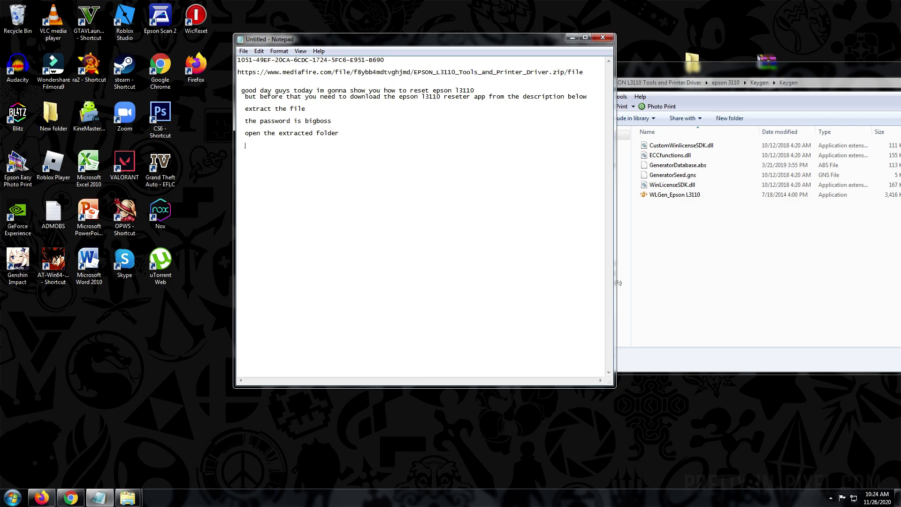
type("click wlgen")
double_click(691, 195)
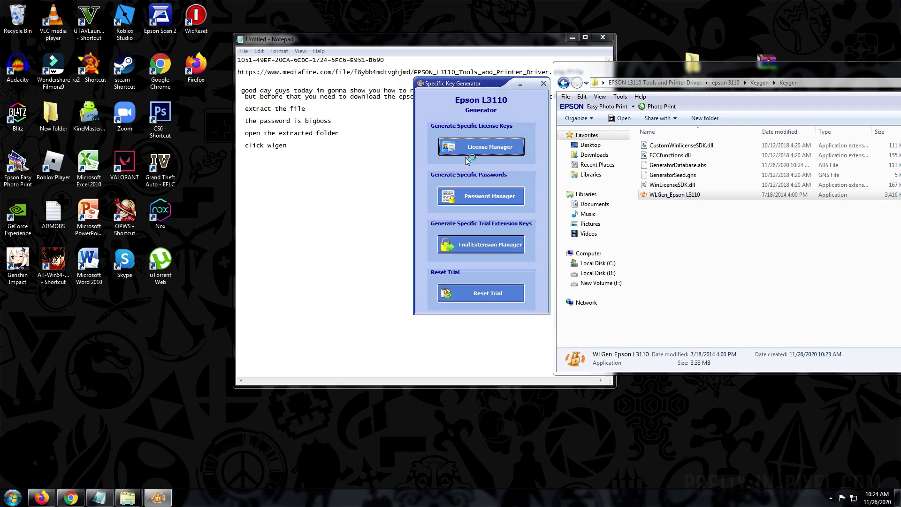
Add the line "licensed manager" to the notes and move the notes window away from the key generator
left_click(326, 152)
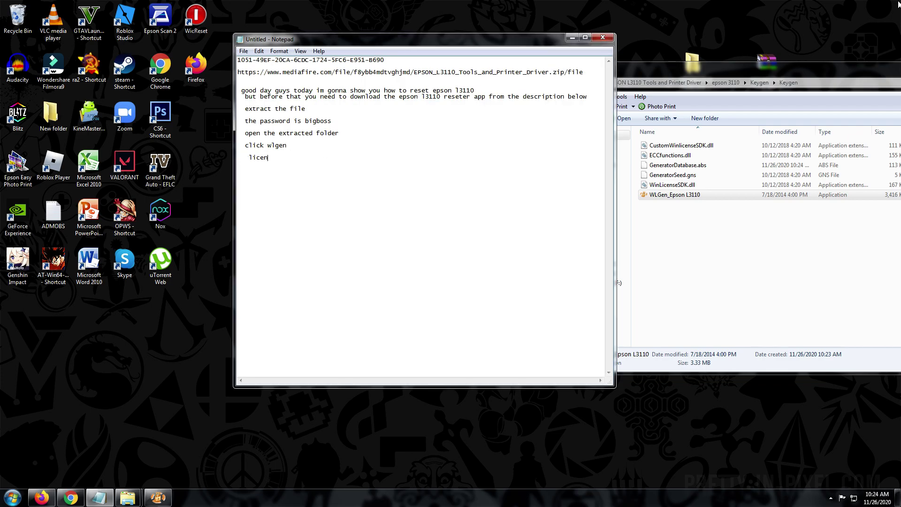
type("licensed manager")
left_click_drag(546, 41, 425, 59)
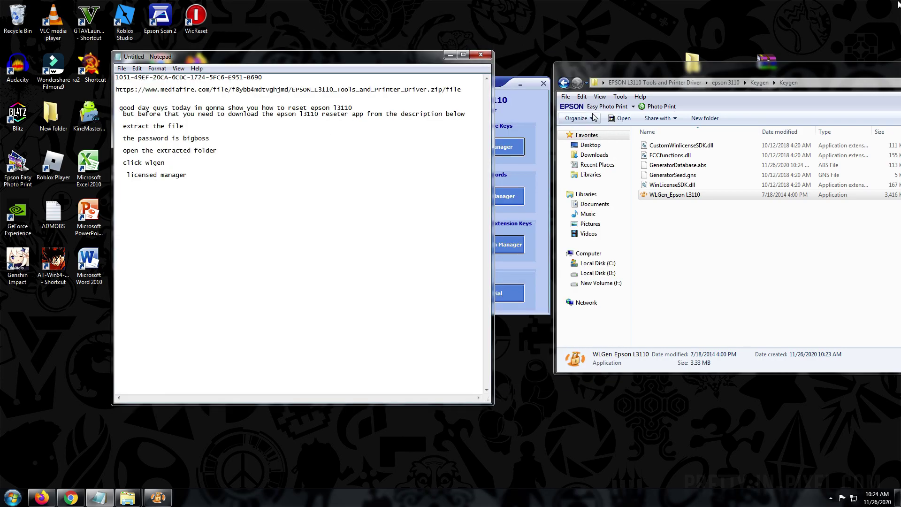
Open the key generator's License Manager, add the line "delete licensced" to the notes, and bring the License Manager back in front
left_click_drag(505, 85, 571, 79)
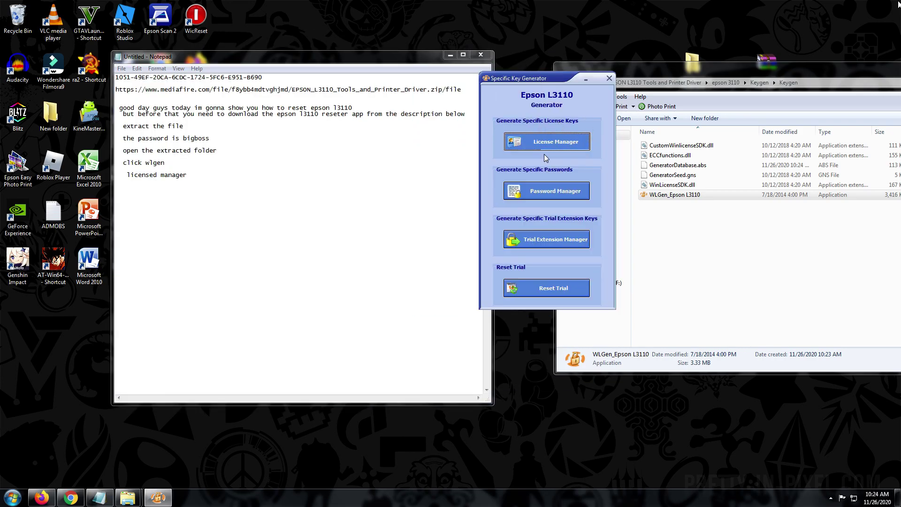
left_click(527, 141)
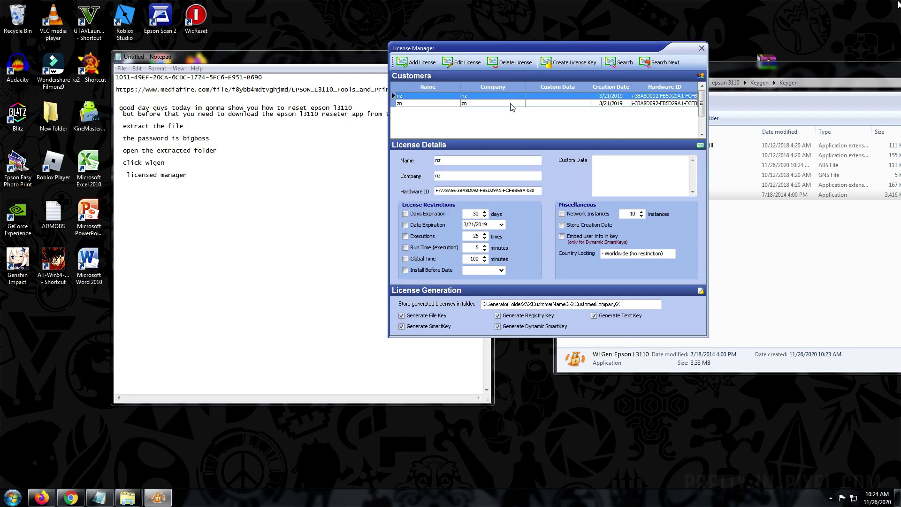
left_click(216, 178)
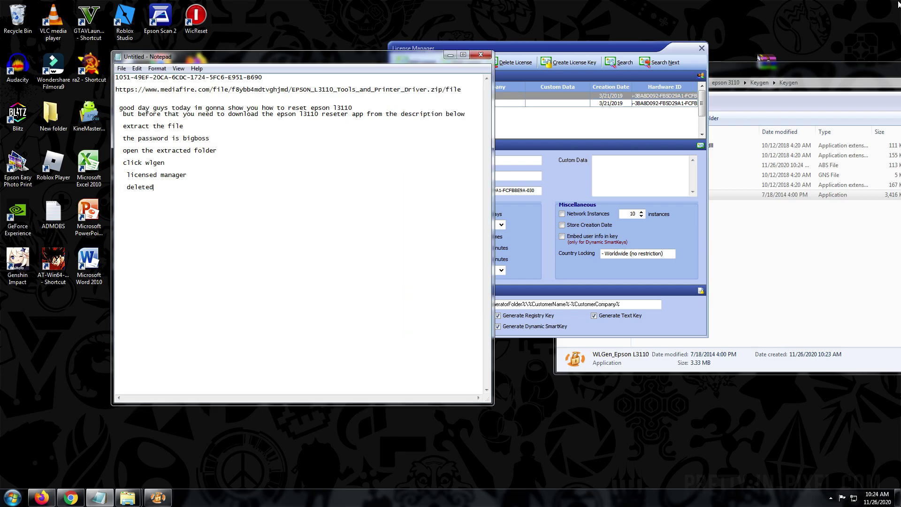
type("delete licensced")
left_click_drag(310, 60, 257, 44)
left_click(490, 43)
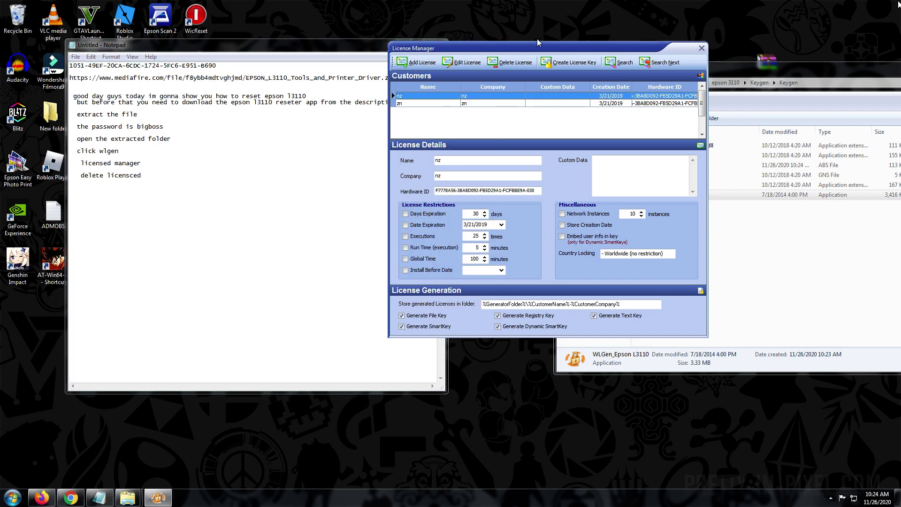
Delete both existing customer licenses, nz and zn, from the License Manager
left_click(492, 96)
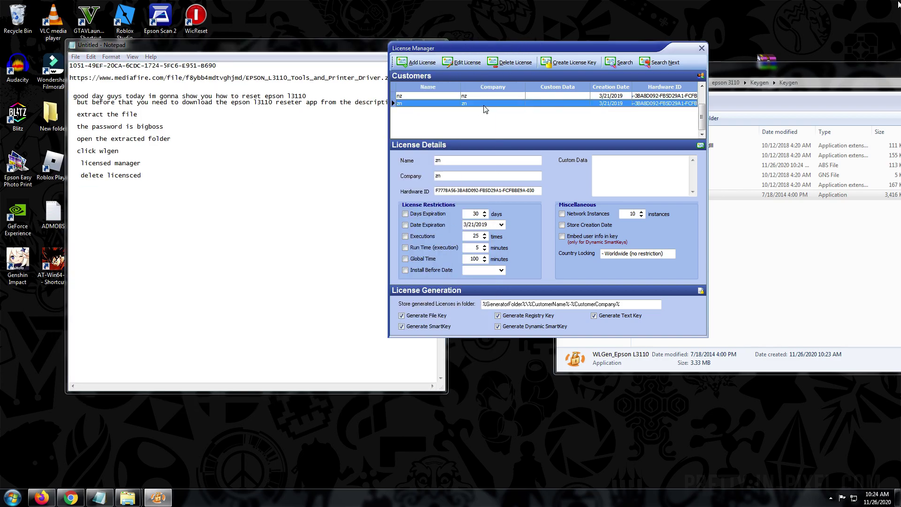
left_click(509, 62)
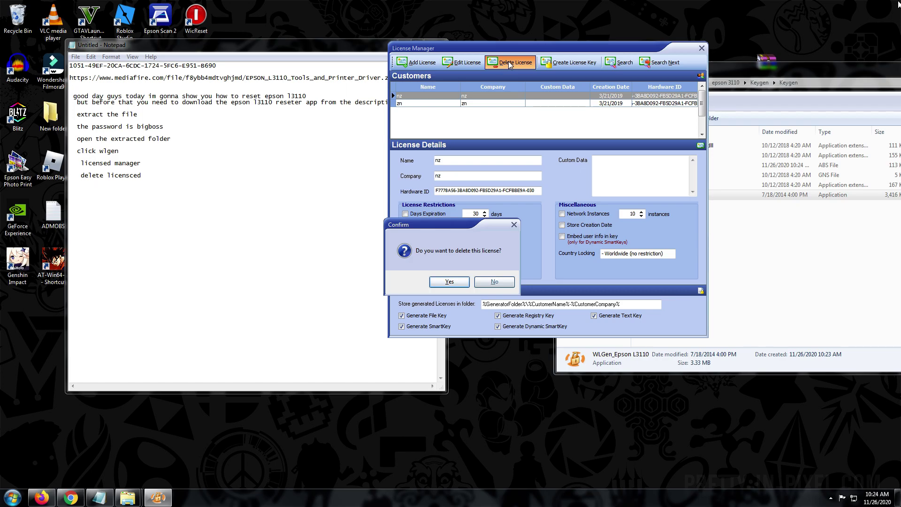
left_click(449, 282)
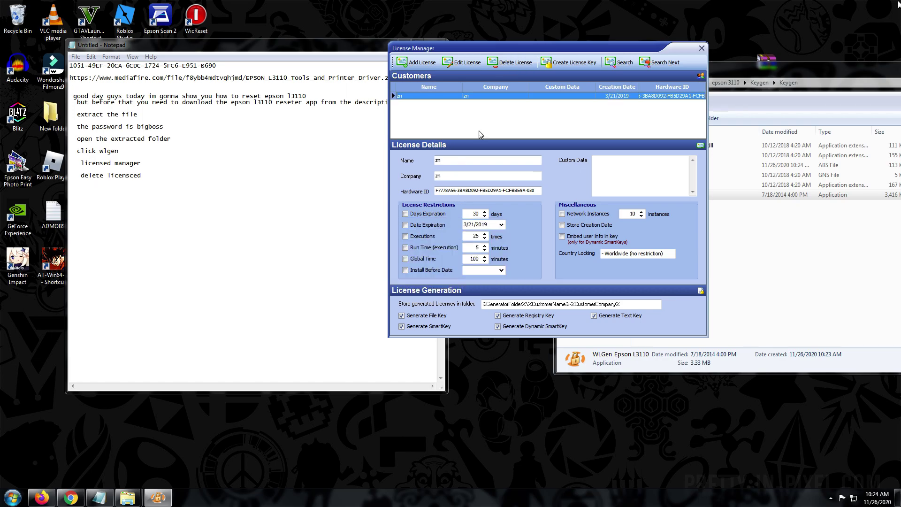
left_click(513, 62)
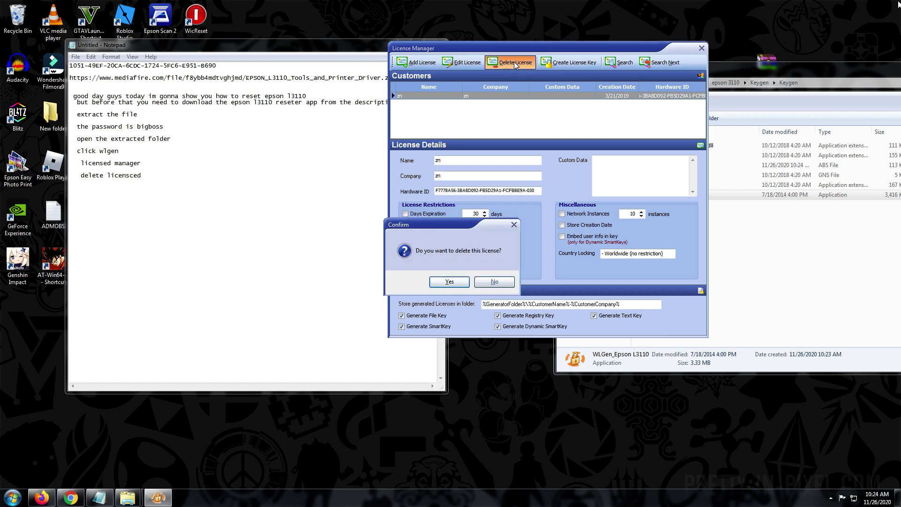
left_click(449, 282)
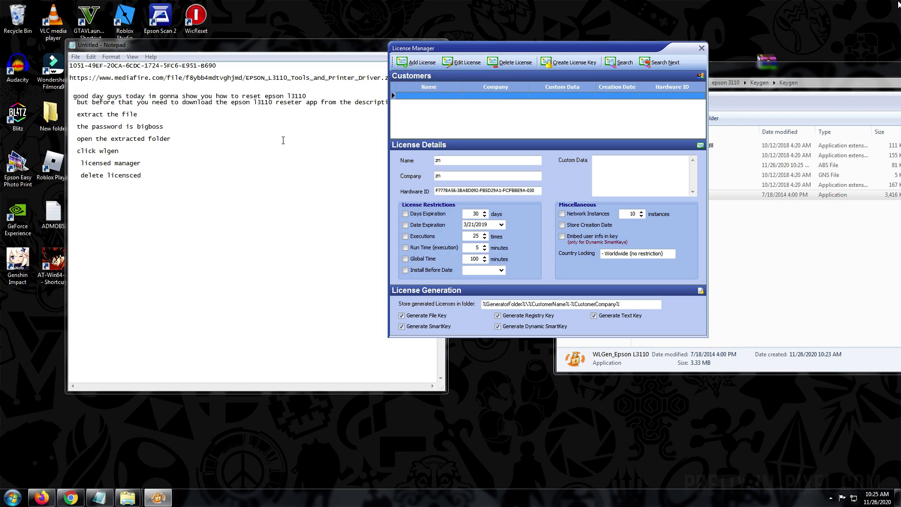
Add the line "add license" to the notes and open the Add License form with the License Manager beside the notes
left_click(249, 192)
key("BackSpace")
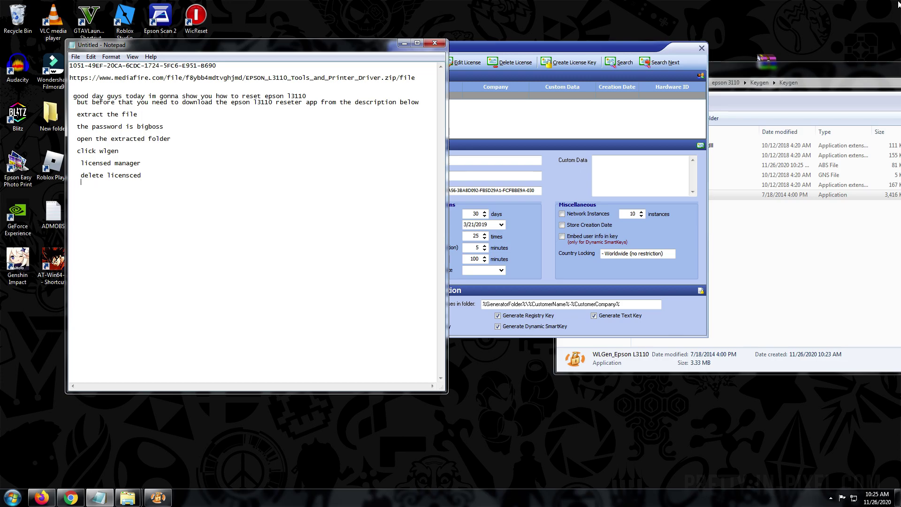
type("dd license")
left_click_drag(452, 47, 509, 40)
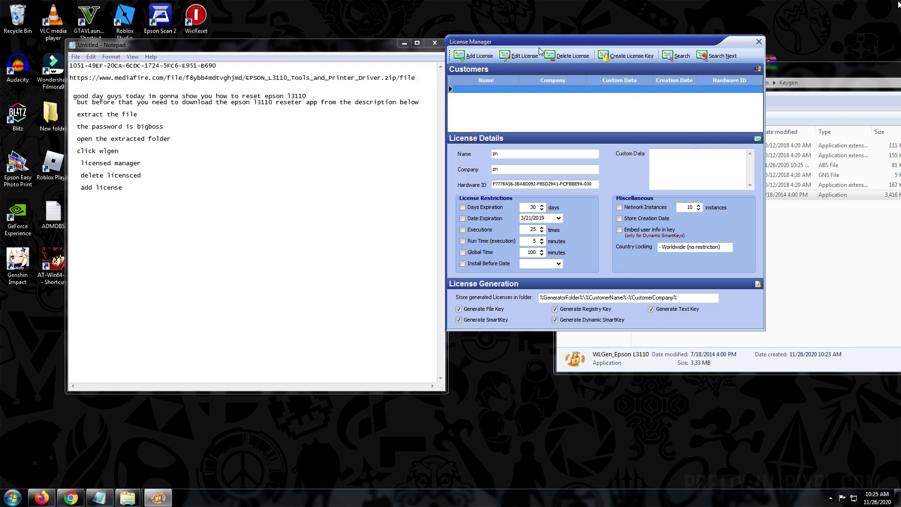
left_click(475, 58)
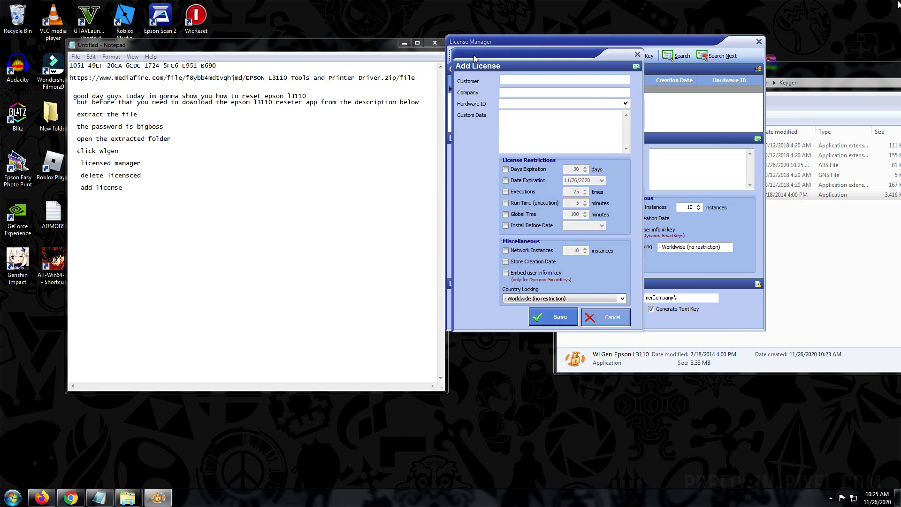
Add the line "but before that go back to the extracted folder" to the notes
left_click(181, 198)
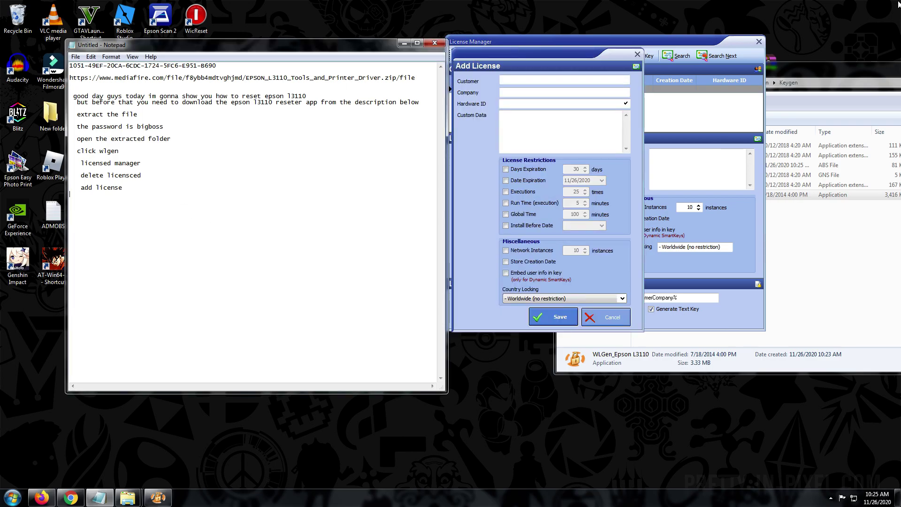
key("Return")
type("but before that go back to")
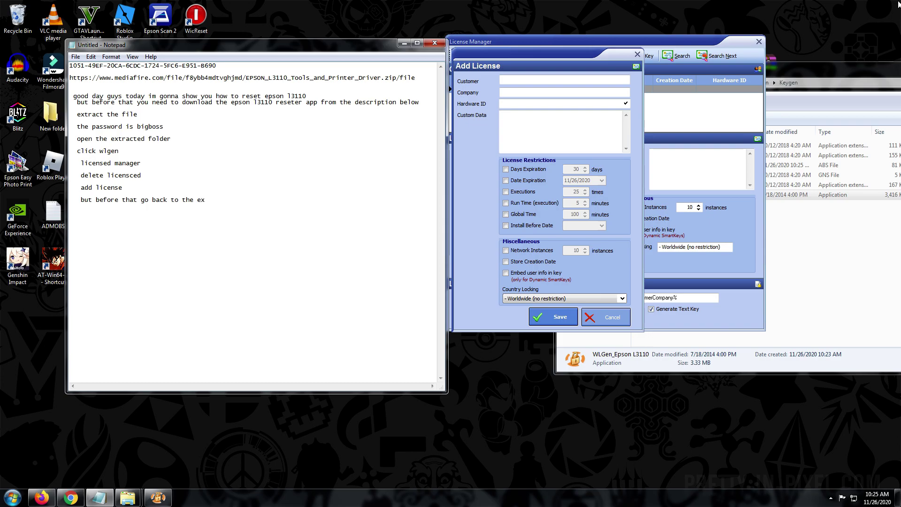
type("the extracted foilder")
Cancel the new license form and rearrange the windows and desktop icons so the extracted EPSON L3110 folder is accessible
left_click_drag(802, 72, 767, 237)
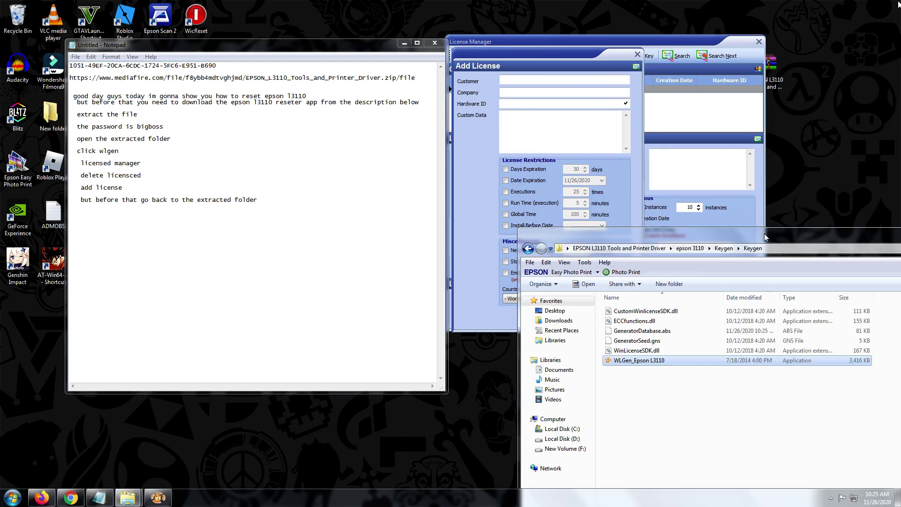
left_click(689, 43)
left_click_drag(780, 75, 851, 76)
left_click(547, 55)
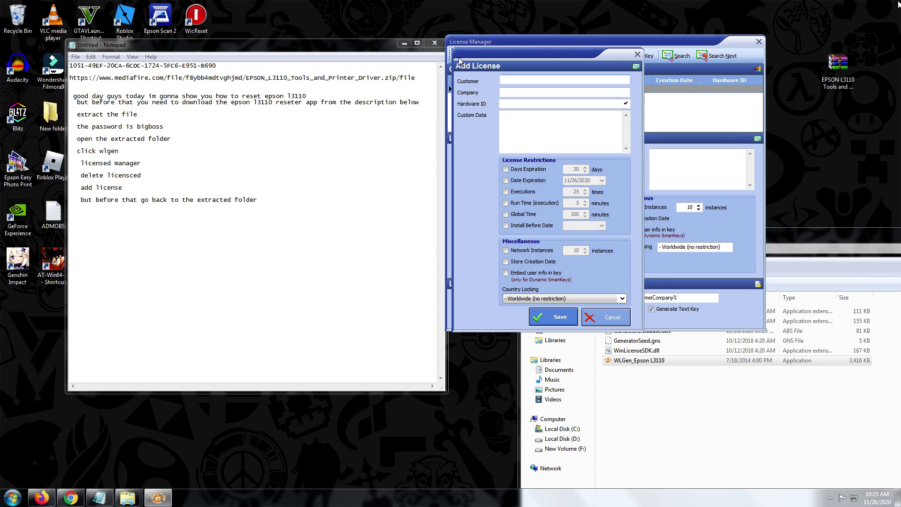
left_click(606, 319)
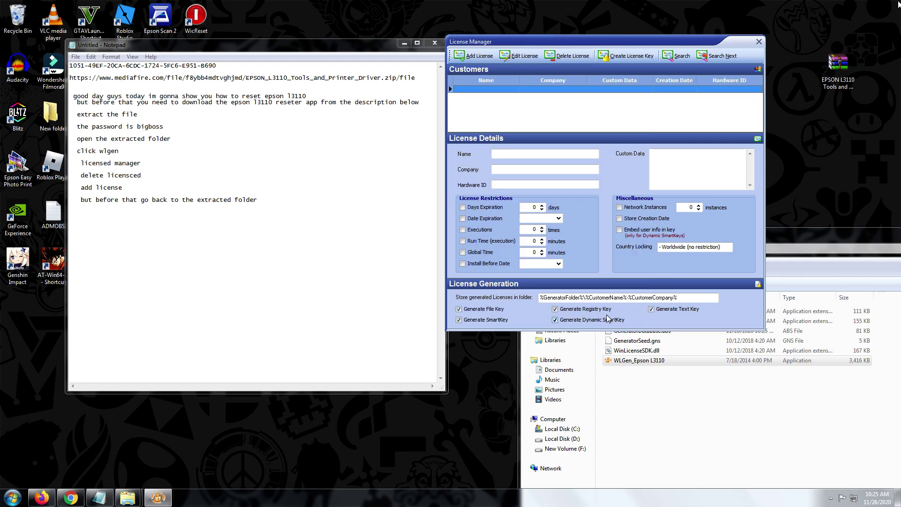
left_click_drag(672, 43, 555, 50)
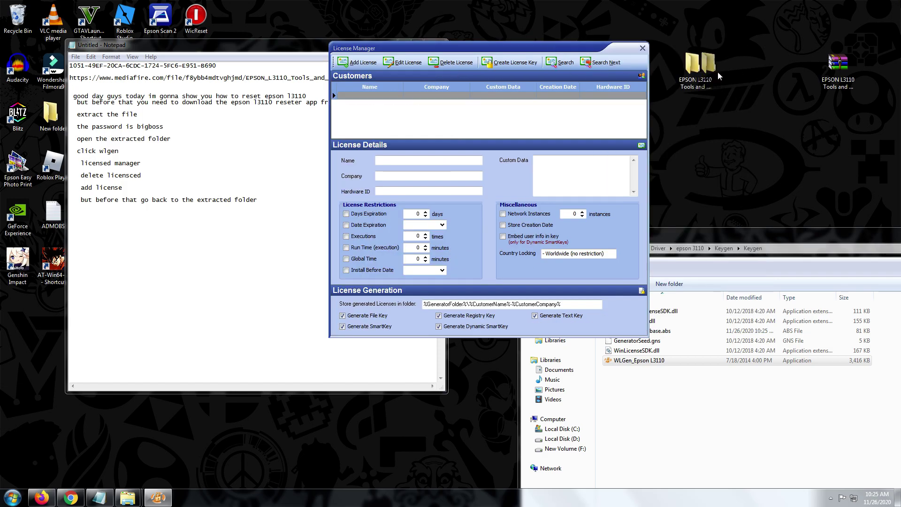
left_click_drag(715, 79, 787, 80)
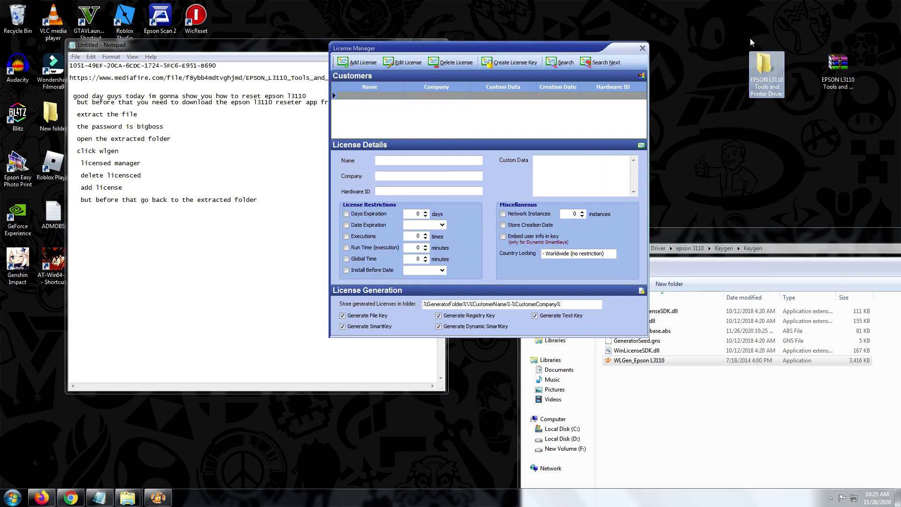
Open the extracted folder down to epson 3110 > Epson L3110 multi pc > Epson L3110 multi pc, launch Adjprog and accept its registration notice
key("Return")
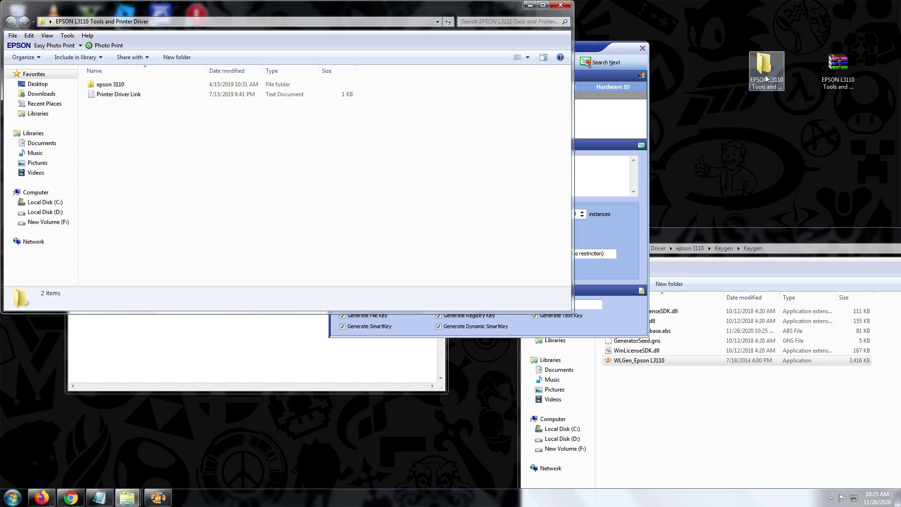
left_click_drag(348, 15, 658, 35)
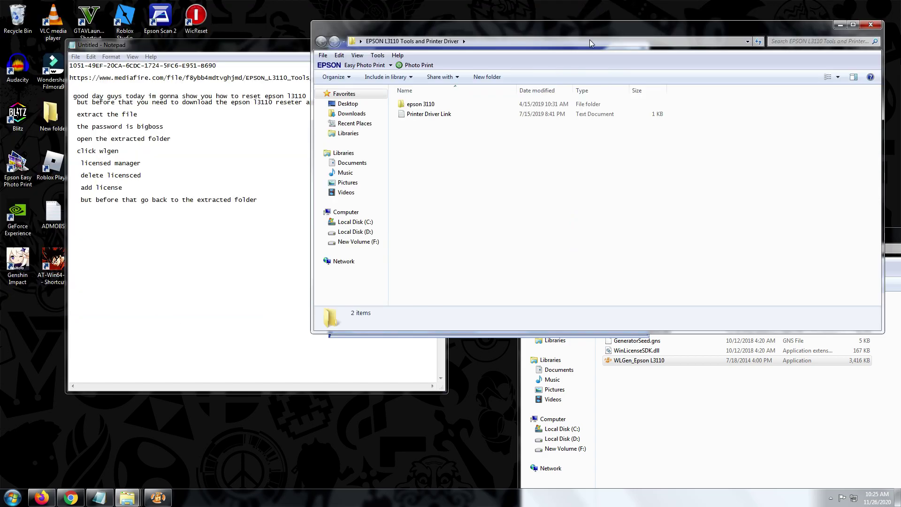
double_click(432, 104)
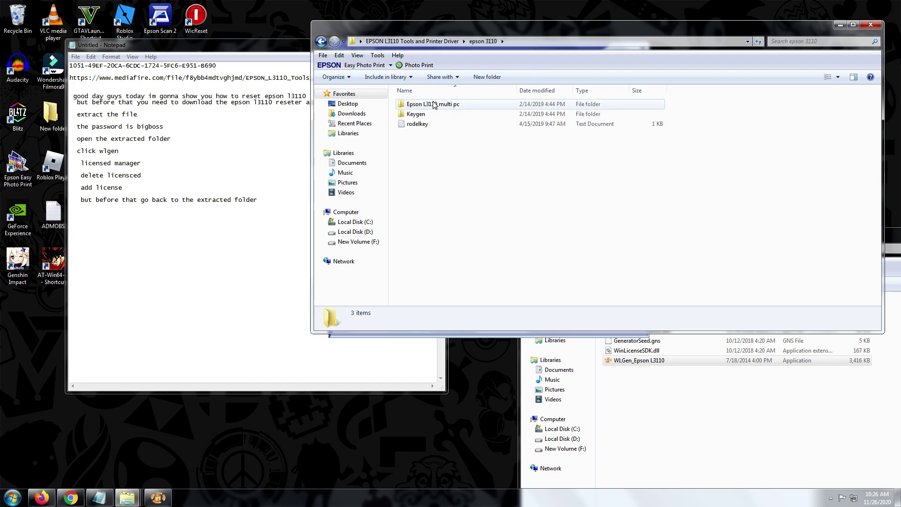
double_click(440, 105)
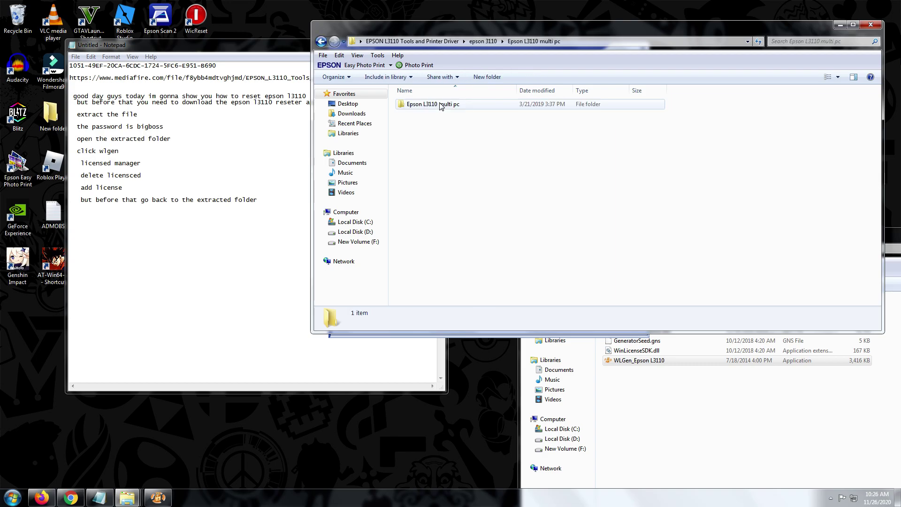
double_click(432, 104)
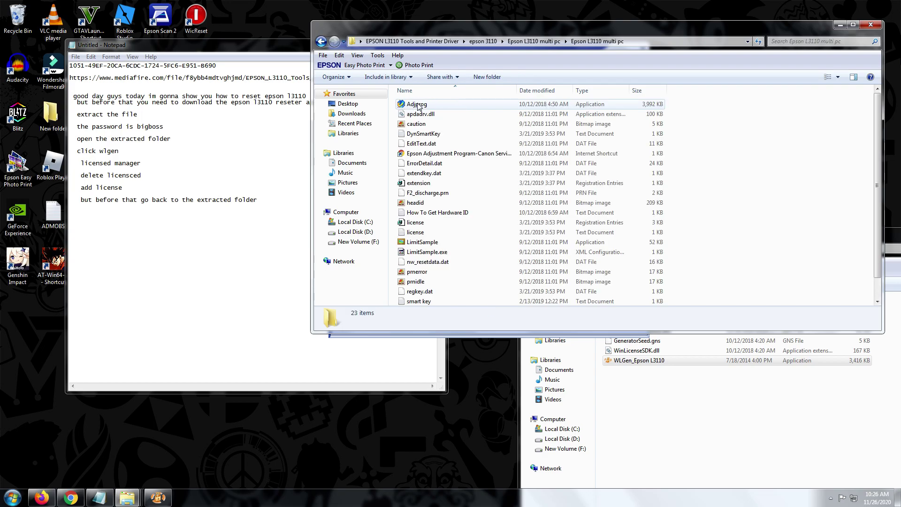
double_click(442, 104)
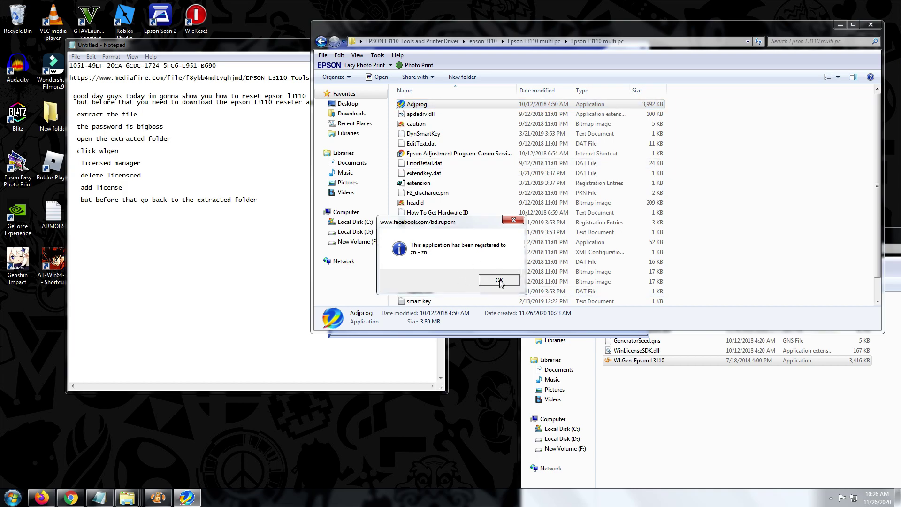
left_click(499, 281)
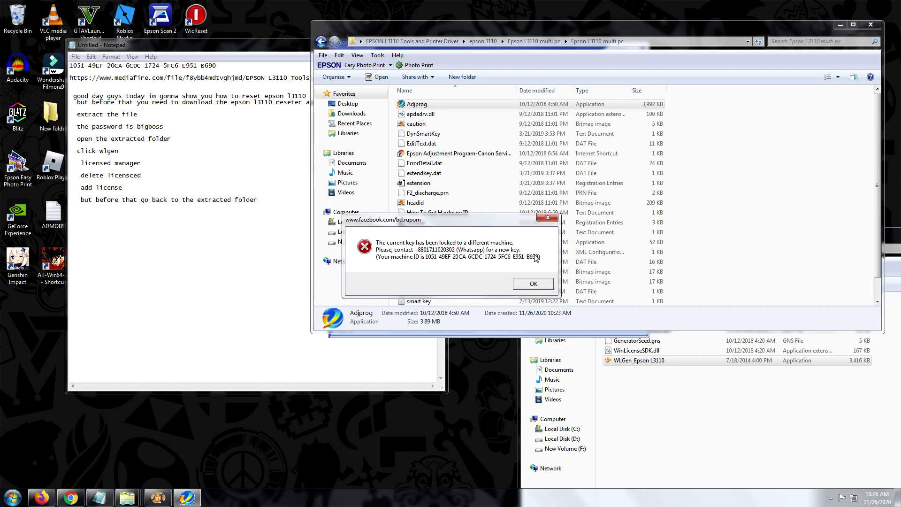
Add the line "remember this" to the notes, place the machine ID message over the notes, and dismiss it
left_click(270, 198)
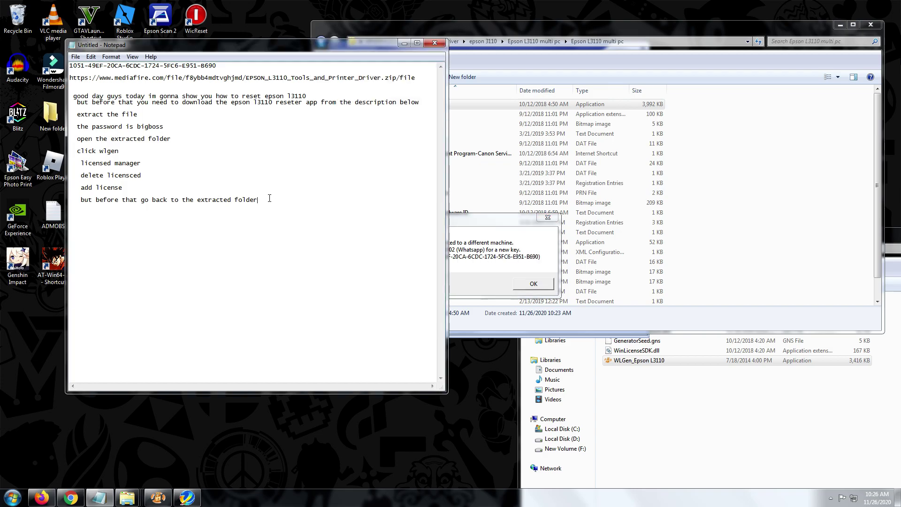
key("Return")
type("rememb")
key("BackSpace")
key("BackSpace")
key("BackSpace")
type("ember this")
left_click_drag(459, 217, 253, 208)
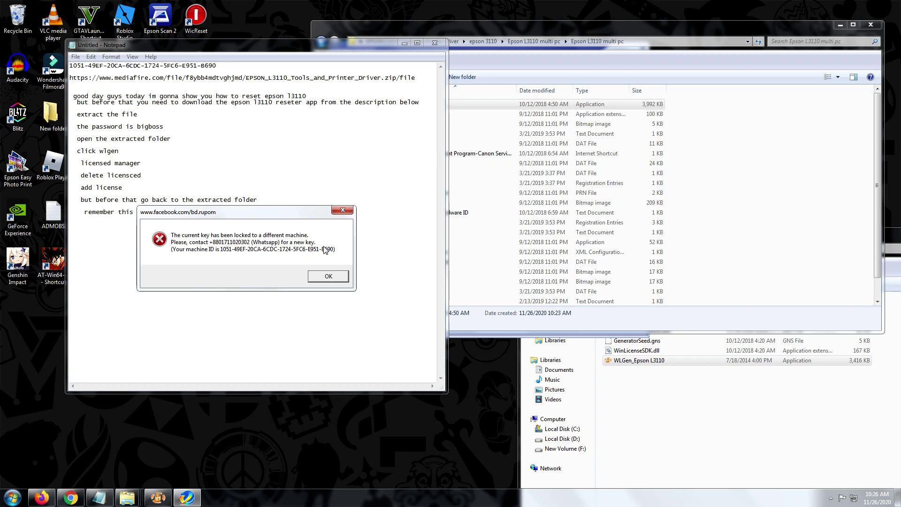
left_click(328, 276)
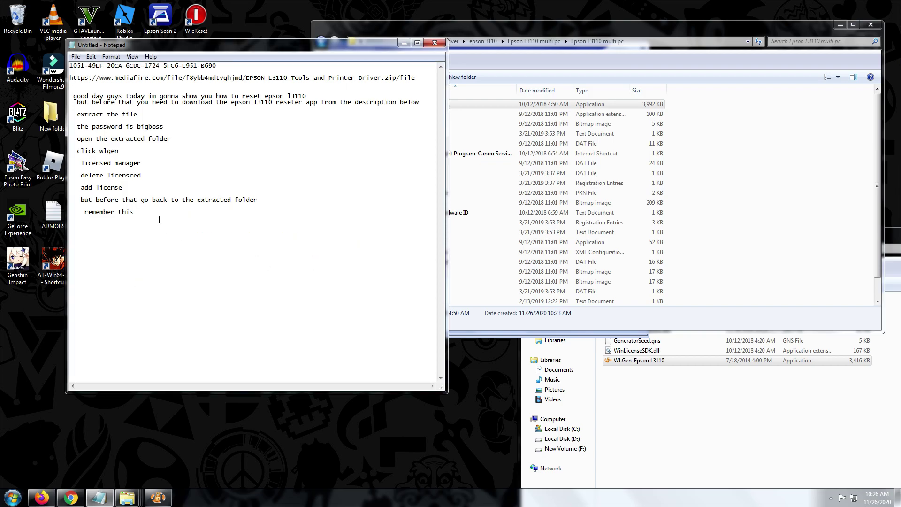
Extend the last line of the notes with "but i will put it on the description below okay"
type("wa")
type("ll put it")
type(" onb")
type(" the descri")
type("ption b")
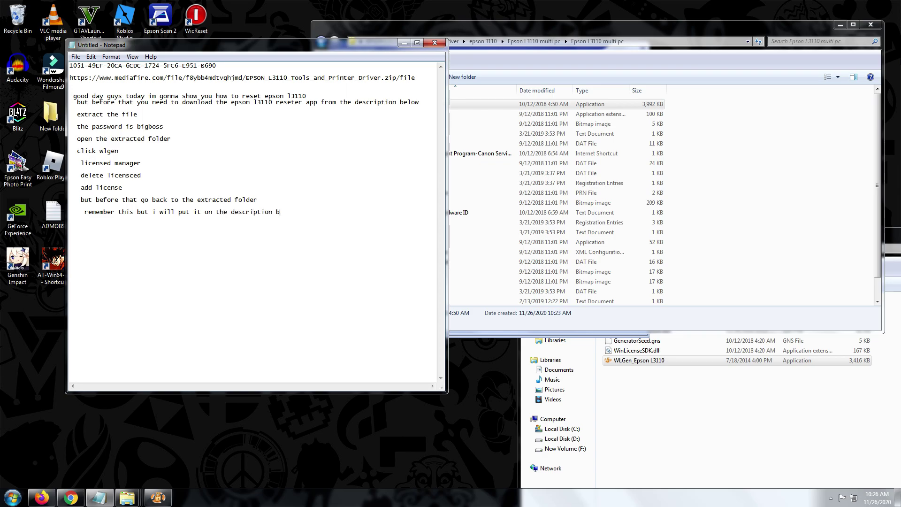
type("elow ok")
Close the Adjprog folder window and arrange the License Manager beside the notes
left_click_drag(317, 47, 278, 50)
left_click_drag(440, 25, 497, 30)
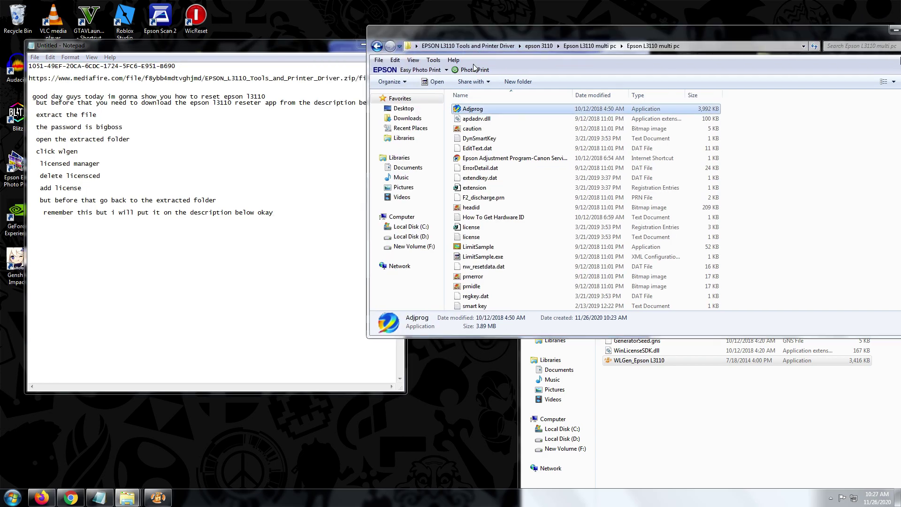
left_click_drag(876, 21, 791, 20)
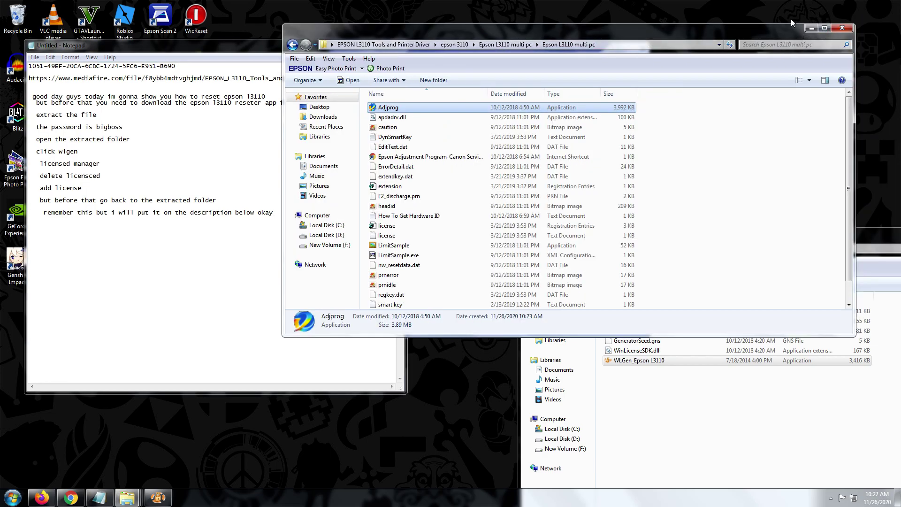
left_click(842, 28)
left_click_drag(490, 52, 554, 84)
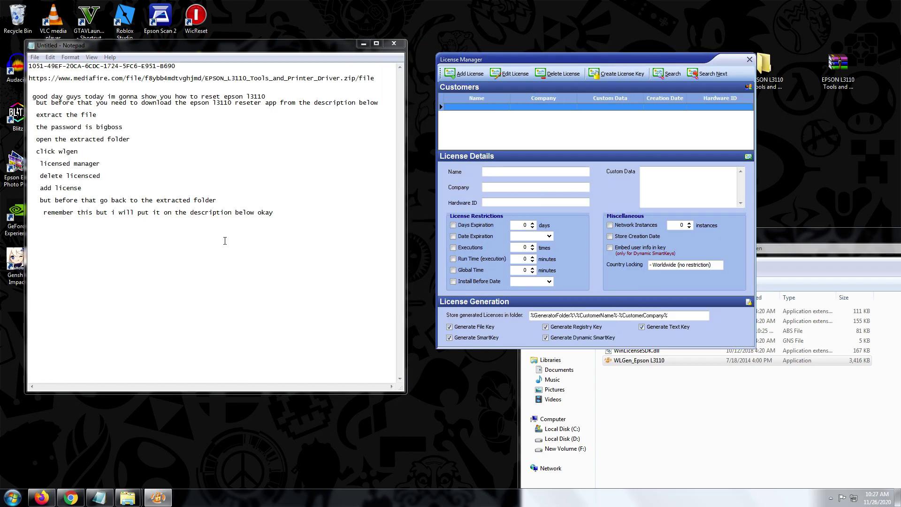
Add the line "now add license" to the notes and open a new Add License form
left_click(289, 211)
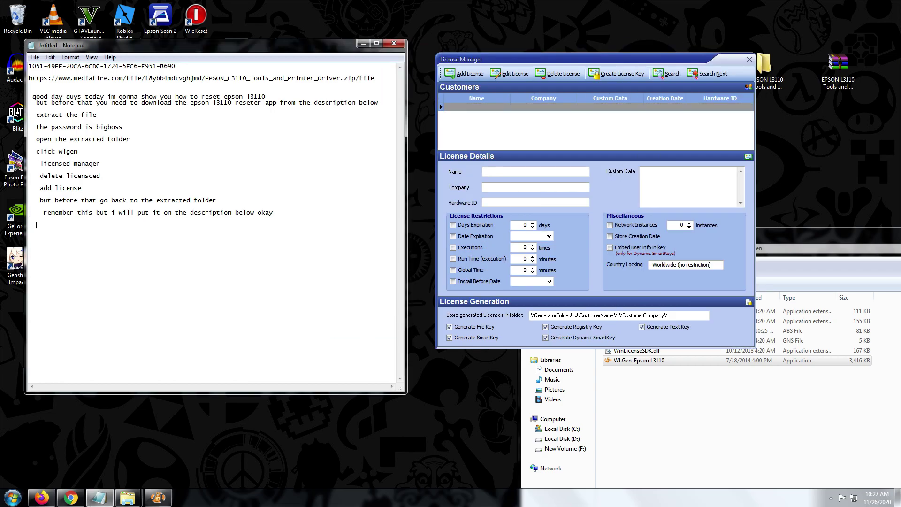
type("now add license")
left_click(452, 73)
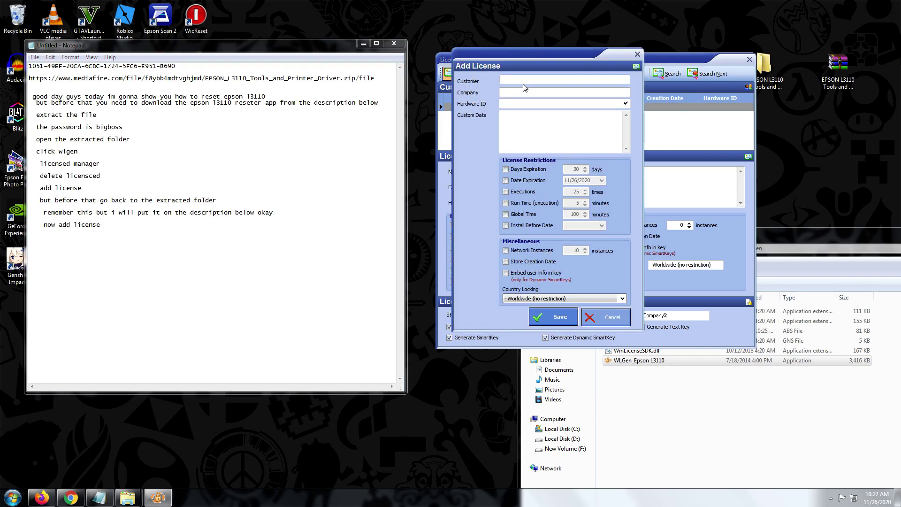
Fill in the customer's name and the company sarkel in the Add License form
left_click(135, 236)
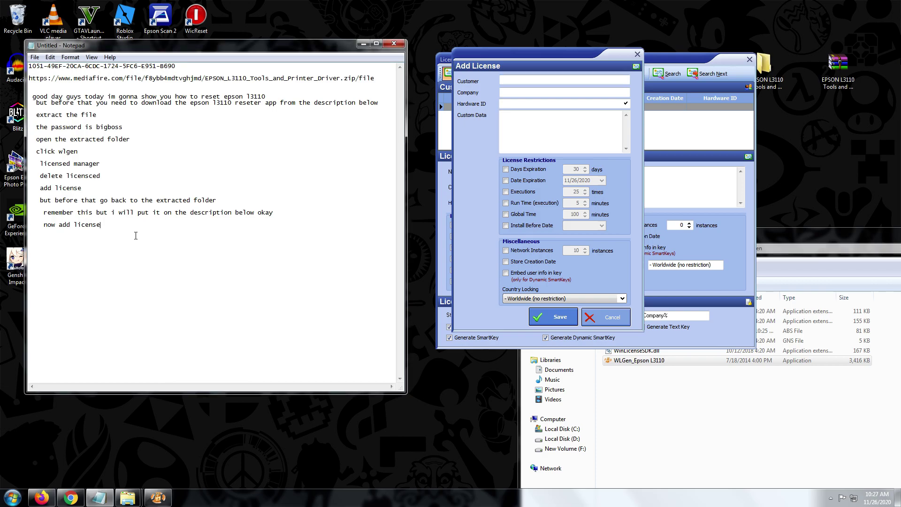
left_click(547, 93)
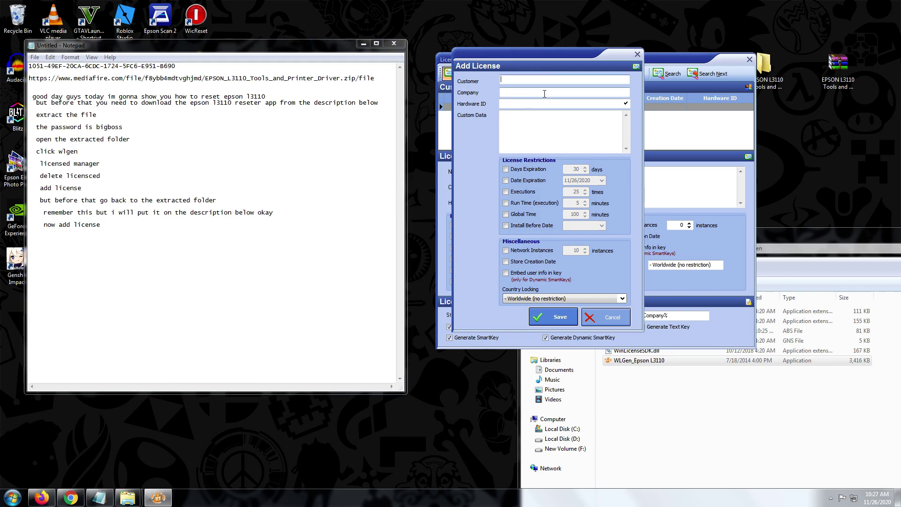
type("kel")
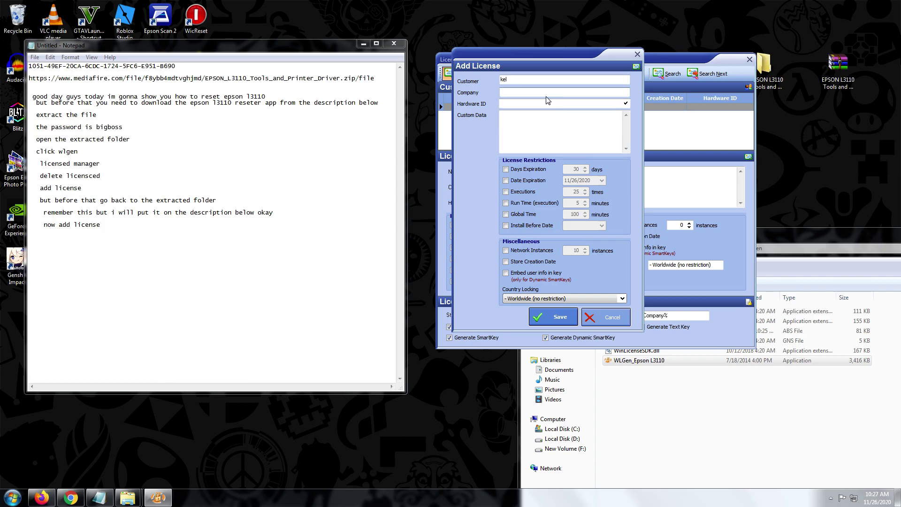
type("sarkel")
left_click(508, 106)
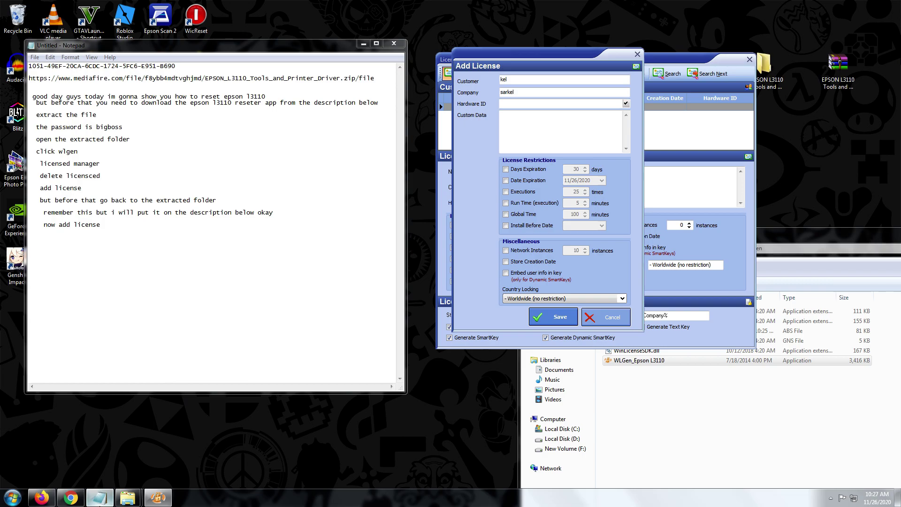
Add "hardware id copy" beside the hardware ID in the notes and copy the ID
left_click(152, 357)
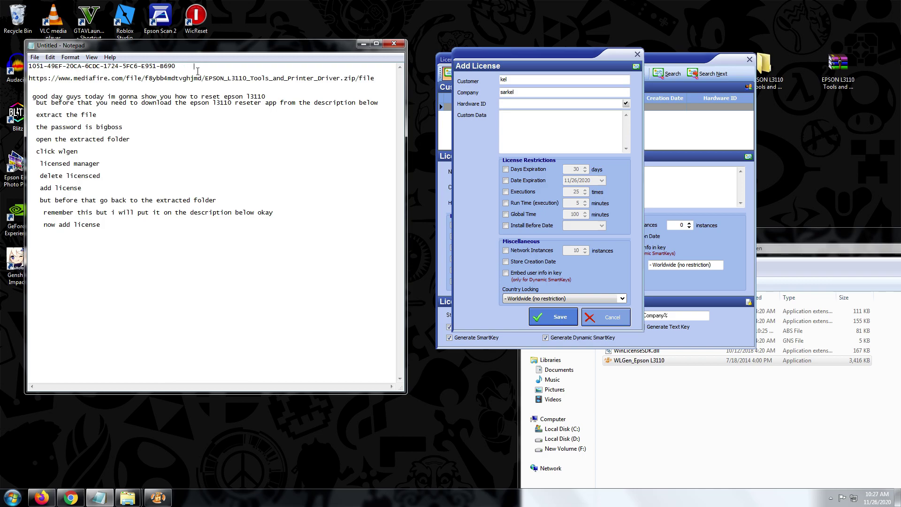
type("hardware id co")
left_click_drag(179, 67, 28, 66)
key("ctrl+c")
right_click(52, 68)
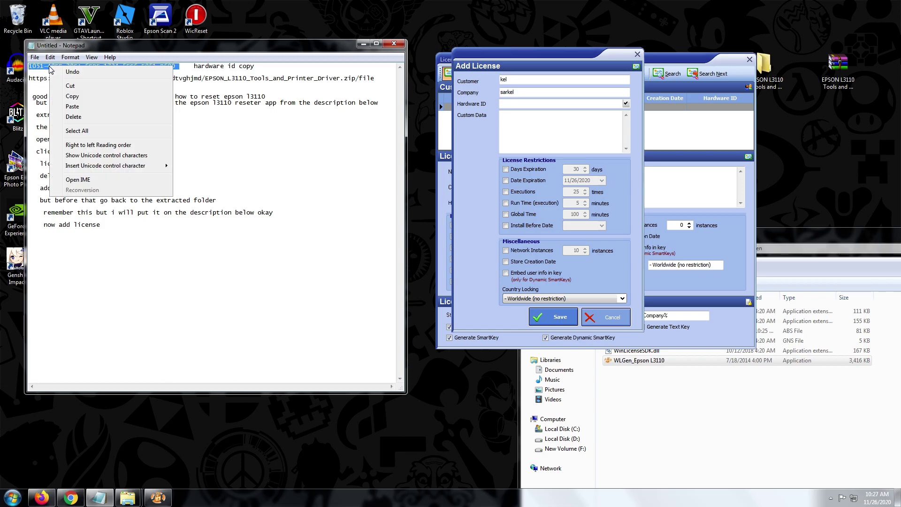
left_click(79, 94)
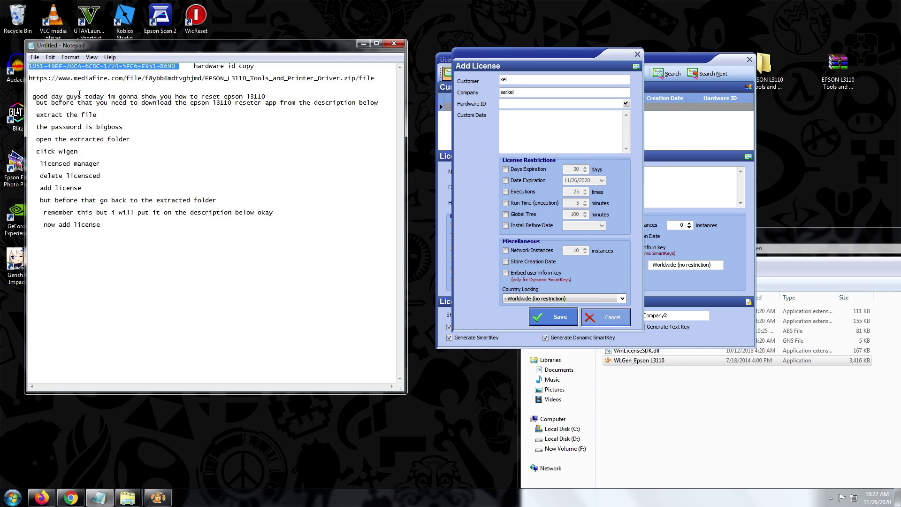
Paste the copied ID as the Hardware ID of the new license
left_click(516, 104)
right_click(516, 108)
left_click(537, 146)
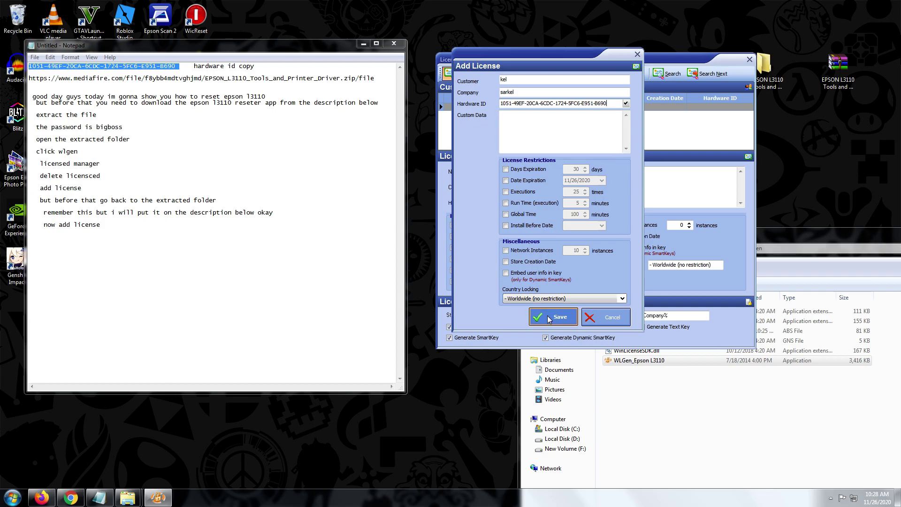
Add the line "click save" to the notes and save the new license
left_click(293, 251)
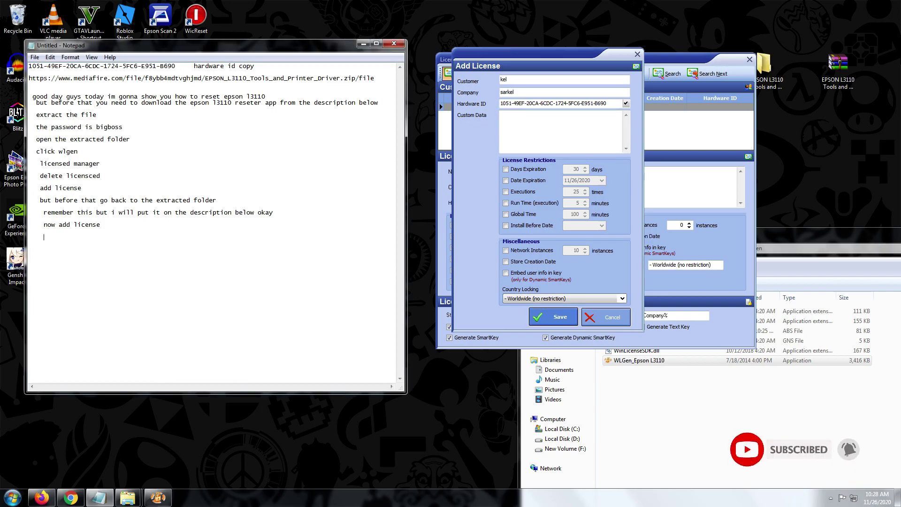
type("ick save")
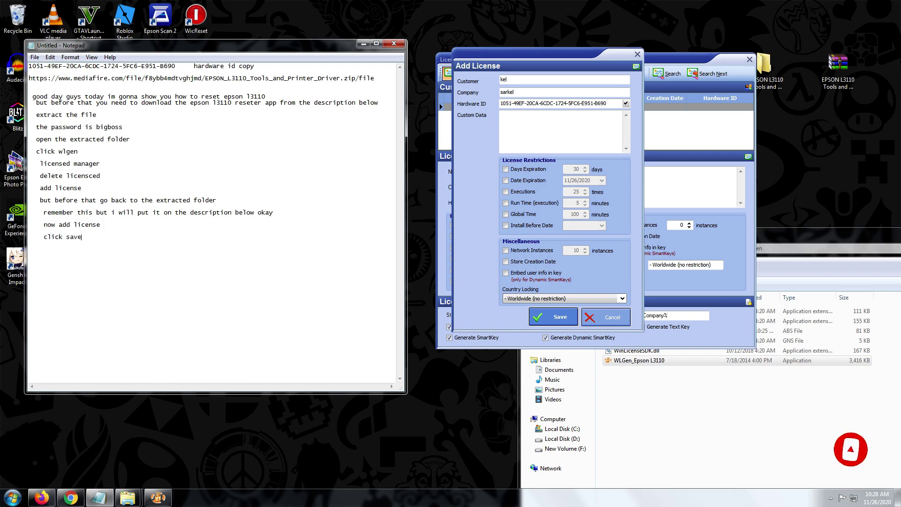
left_click(550, 317)
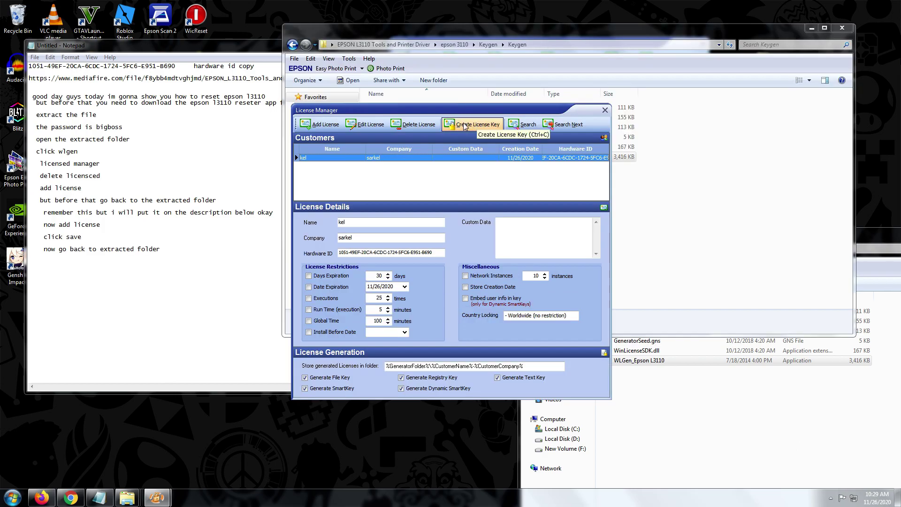
Create the license key for the new customer and close the License Manager and the key generator
left_click(469, 124)
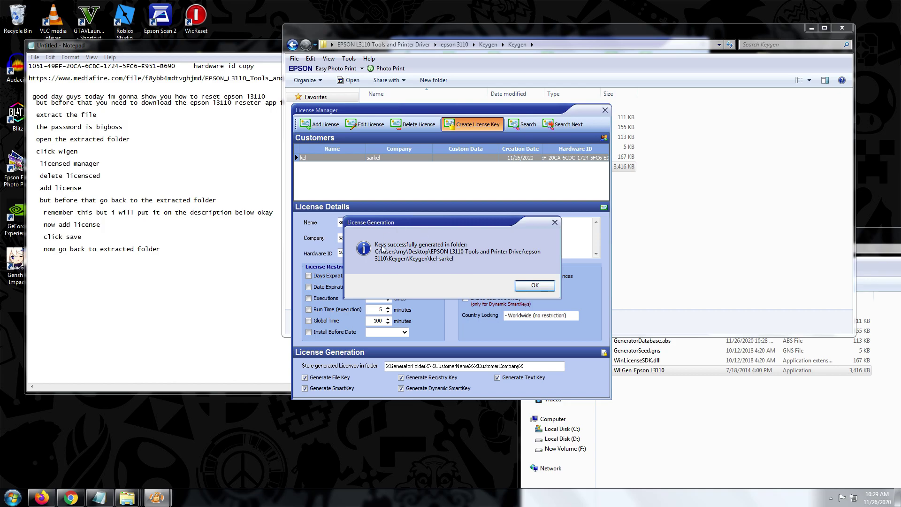
left_click(521, 282)
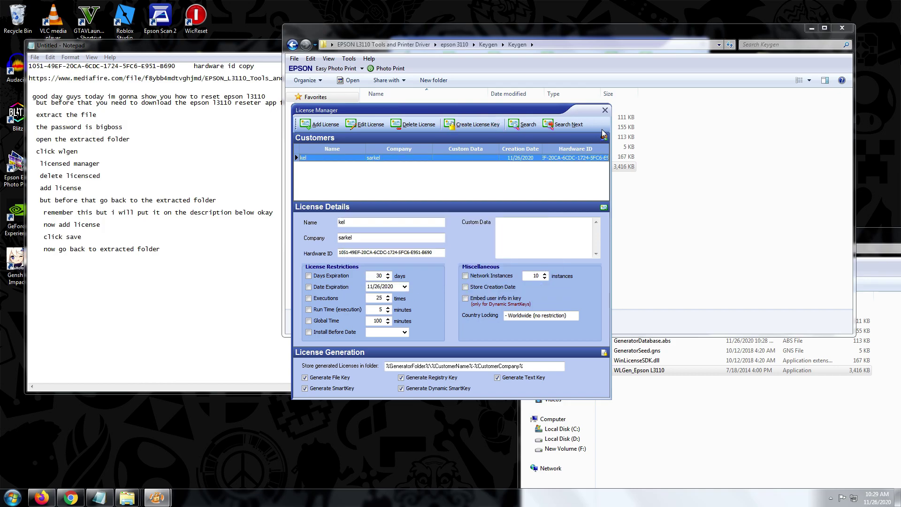
left_click(605, 109)
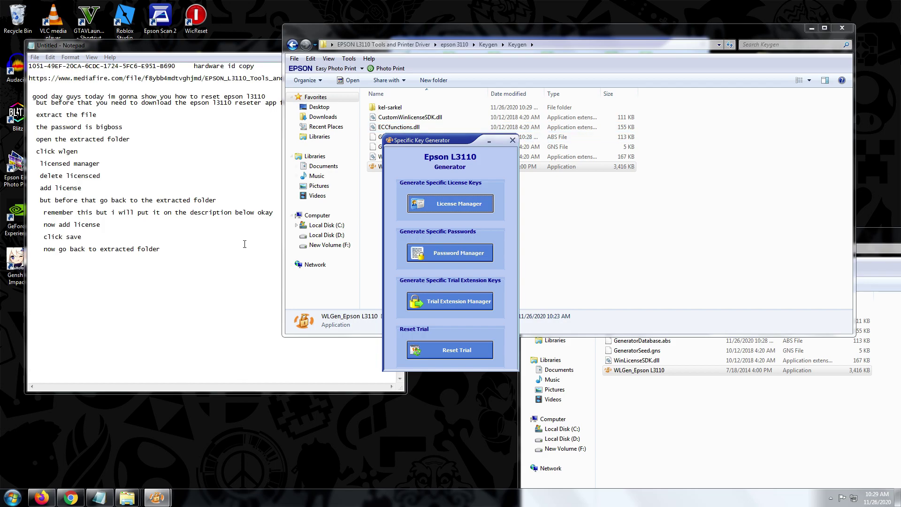
left_click(512, 141)
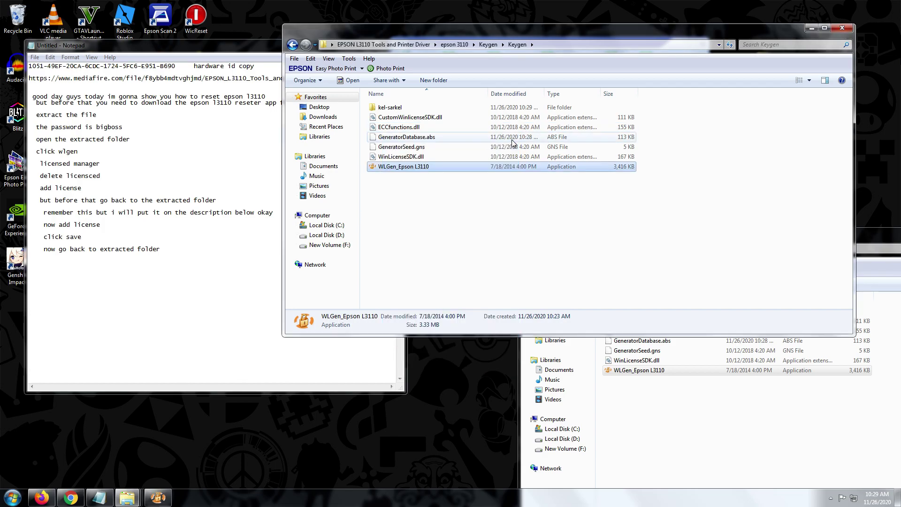
Copy all five files in the generated license key folder and add the line "now copy" to the notes
double_click(389, 109)
left_click_drag(410, 183, 398, 116)
right_click(397, 116)
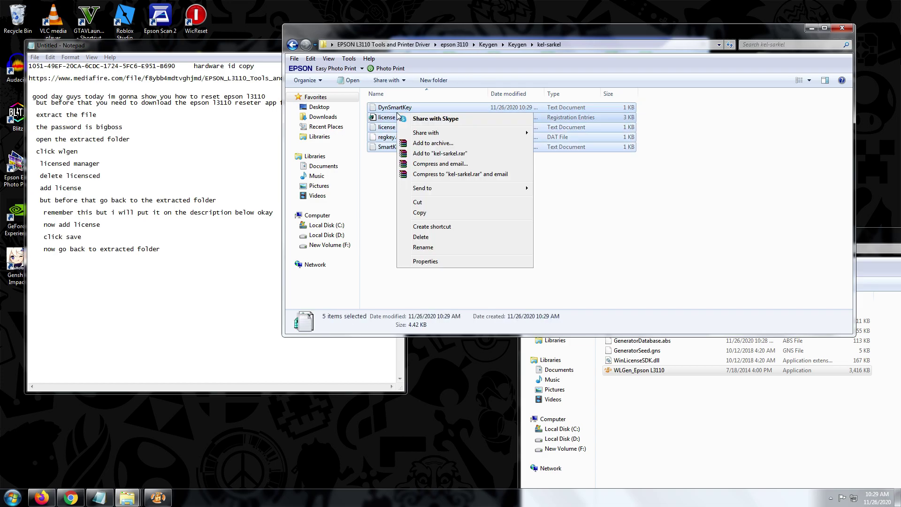
left_click(418, 212)
key("alt+Tab")
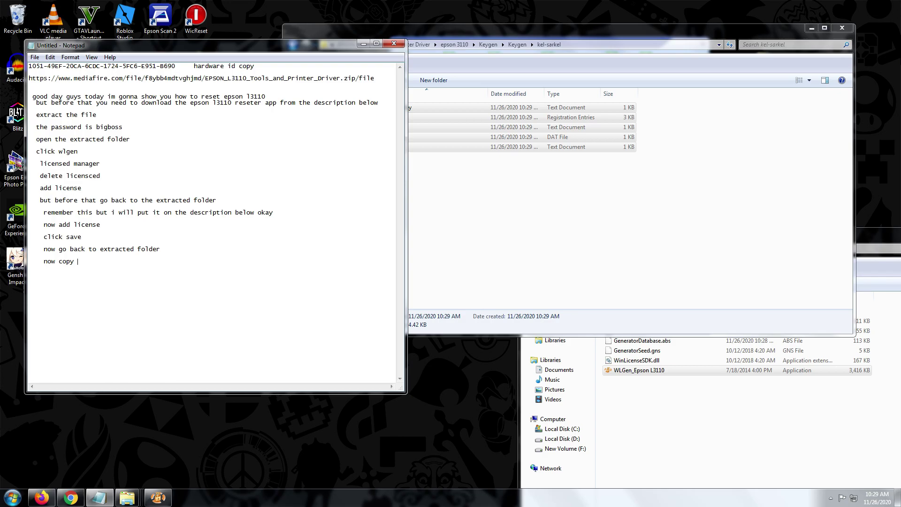
Go back to the Keygen folder and place its window beside the notes
left_click_drag(425, 31, 560, 37)
left_click(427, 50)
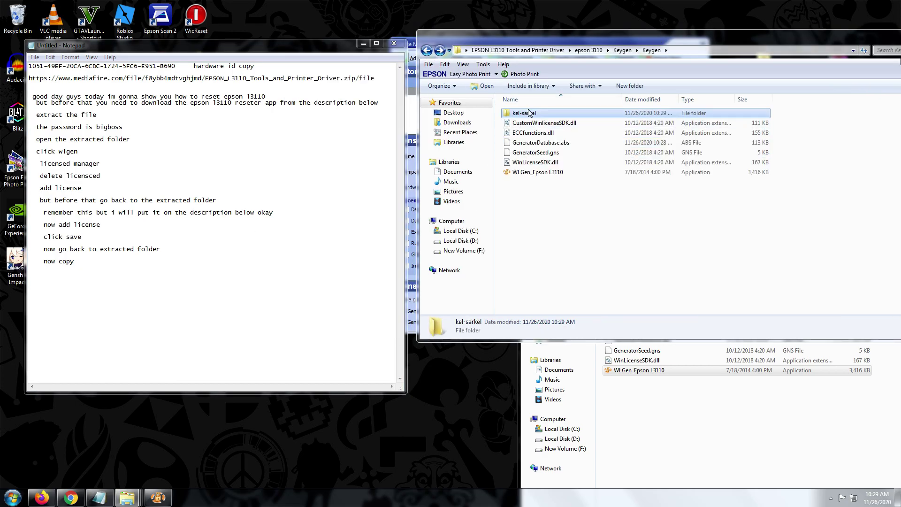
left_click_drag(545, 35, 720, 213)
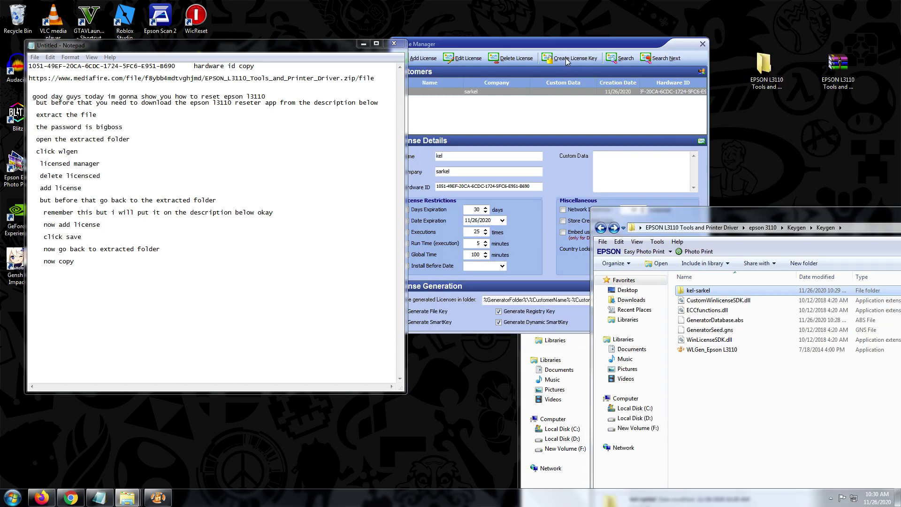
left_click_drag(709, 216, 617, 87)
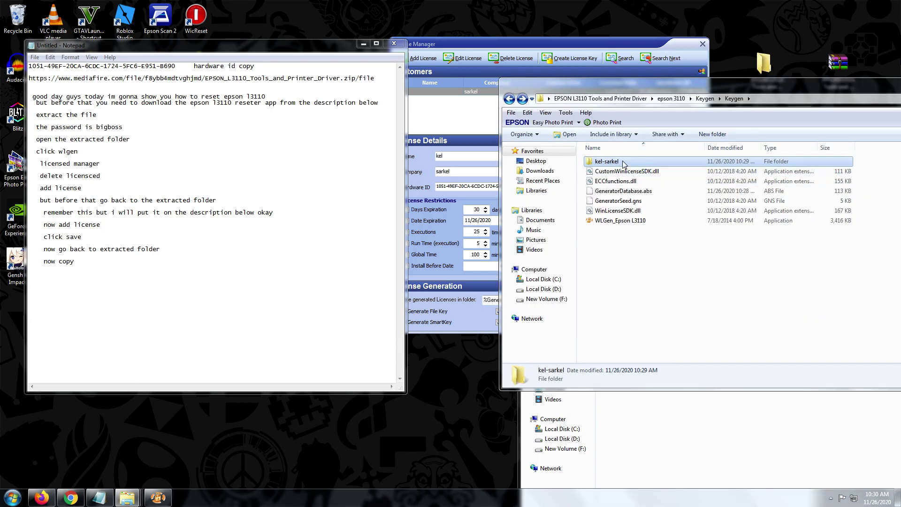
Reopen the generated license key folder and copy all five files again
double_click(598, 163)
left_click_drag(614, 241, 611, 158)
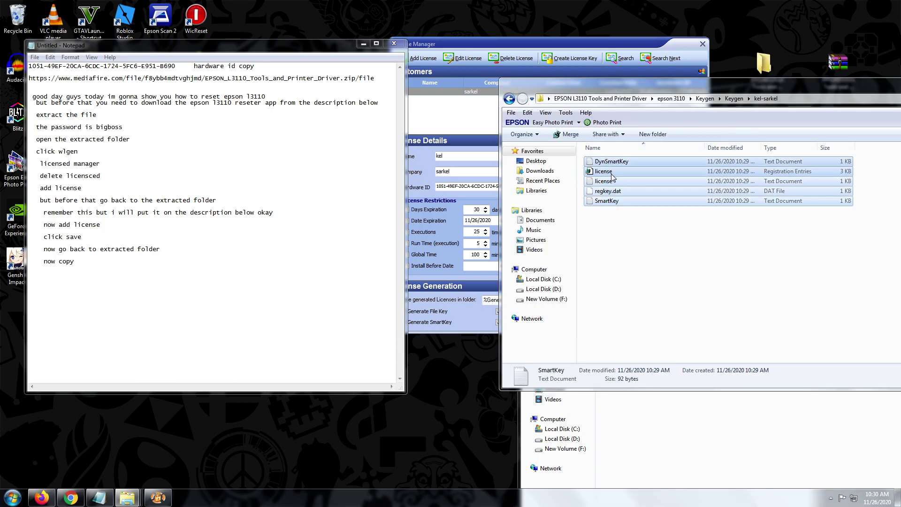
right_click(609, 173)
left_click(646, 274)
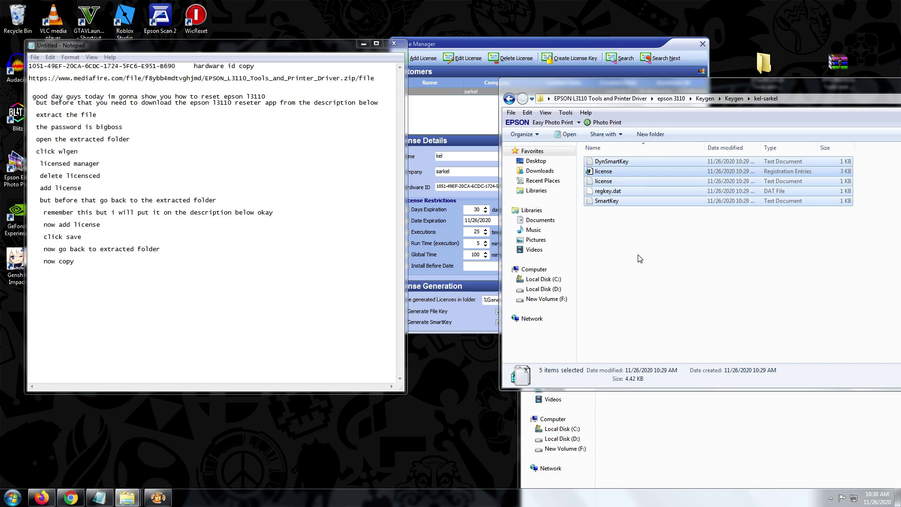
Open the inner Epson L3110 multi pc folder from the desktop's EPSON L3110 Tools folder and place its window beside the notes
left_click_drag(768, 91, 627, 202)
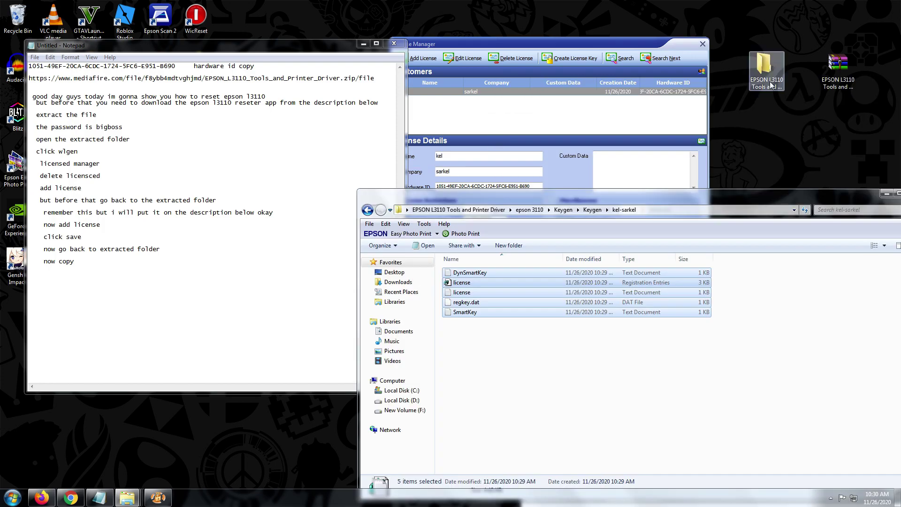
double_click(775, 75)
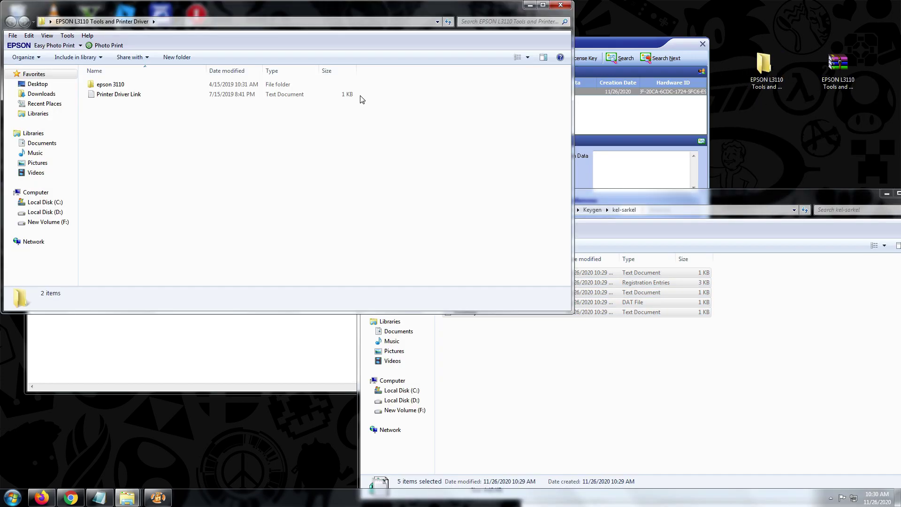
double_click(163, 86)
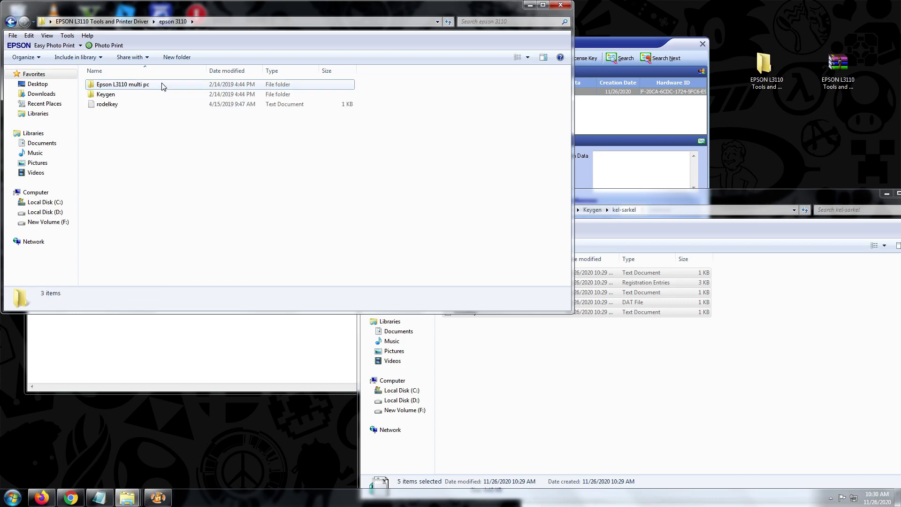
double_click(163, 85)
double_click(163, 85)
left_click(162, 85)
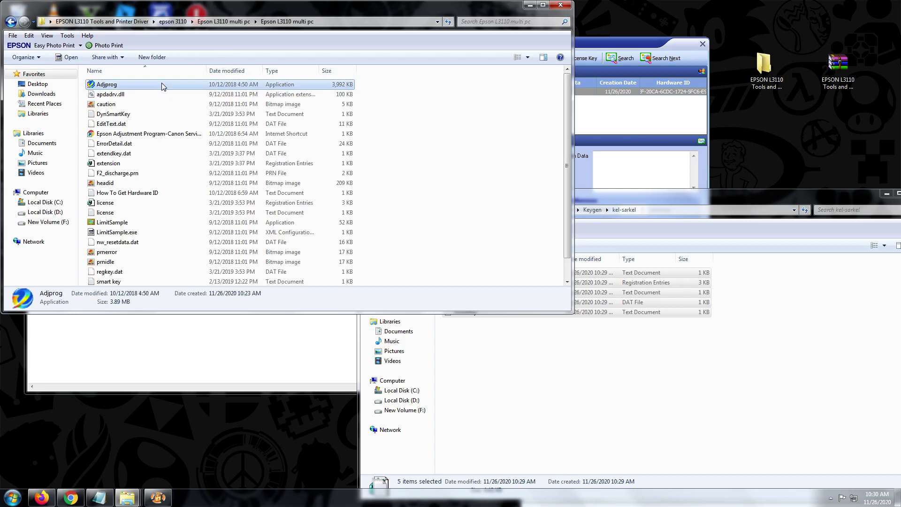
left_click_drag(202, 10, 496, 18)
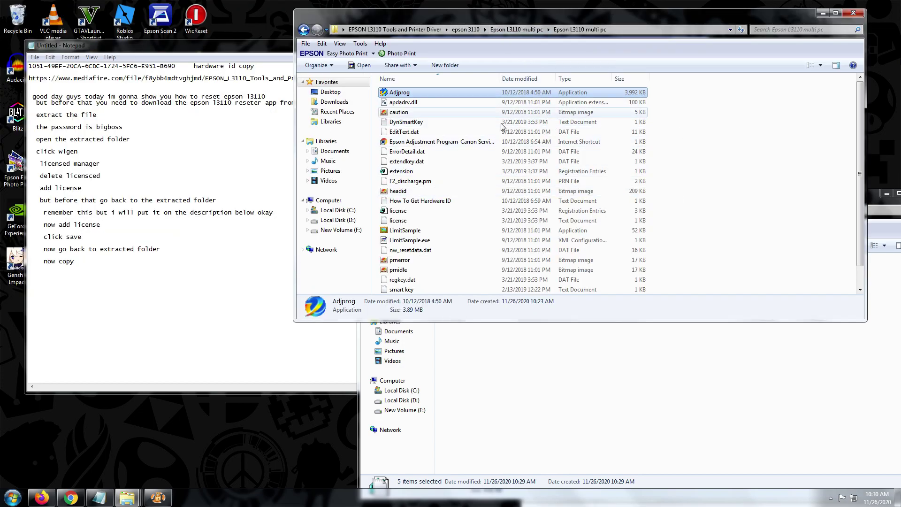
Paste the license files beside Adjprog, replacing the existing ones, and add the line "copy here" to the notes
right_click(692, 170)
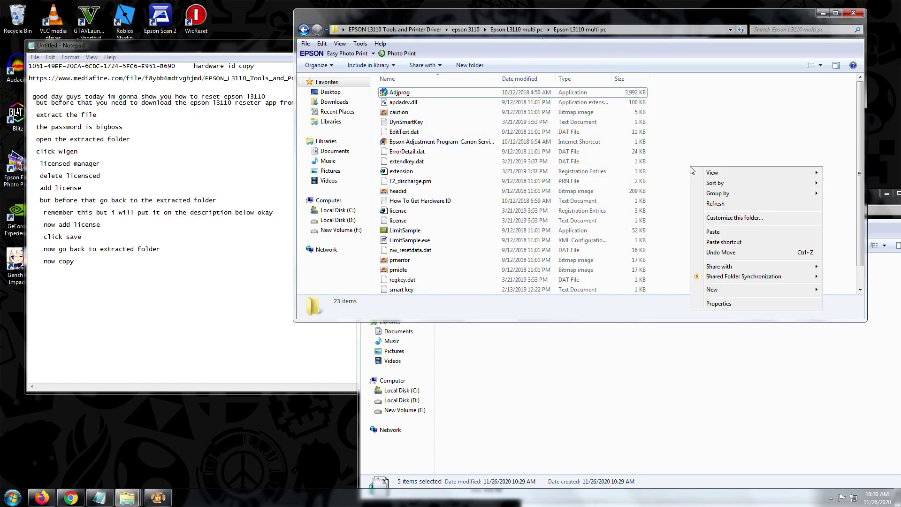
left_click(726, 234)
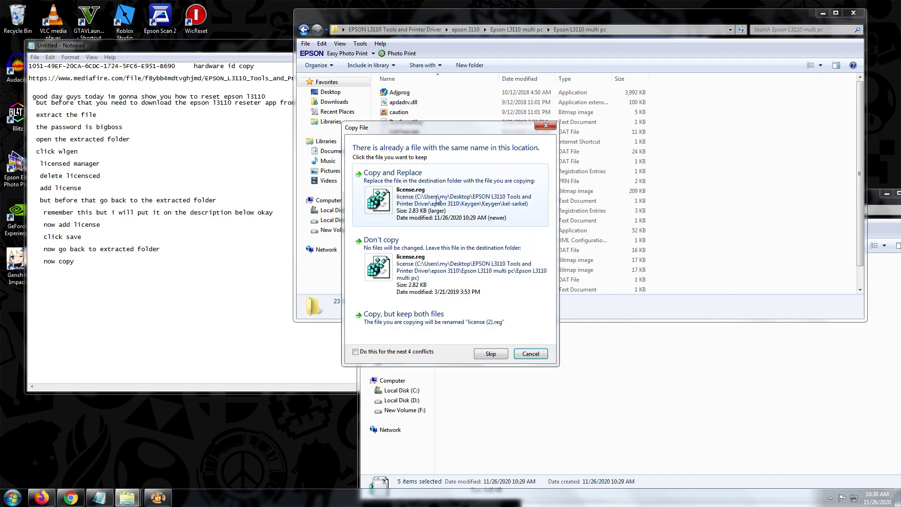
left_click(124, 268)
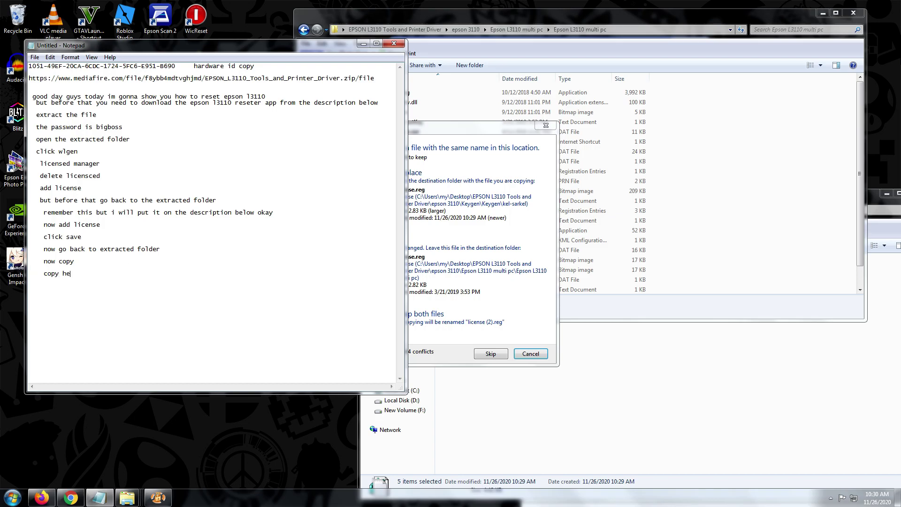
left_click_drag(497, 131, 631, 100)
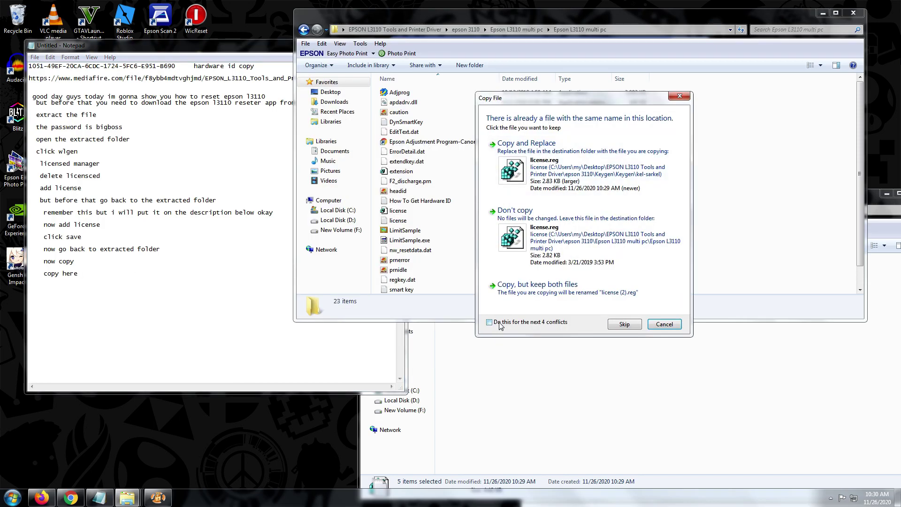
left_click(562, 167)
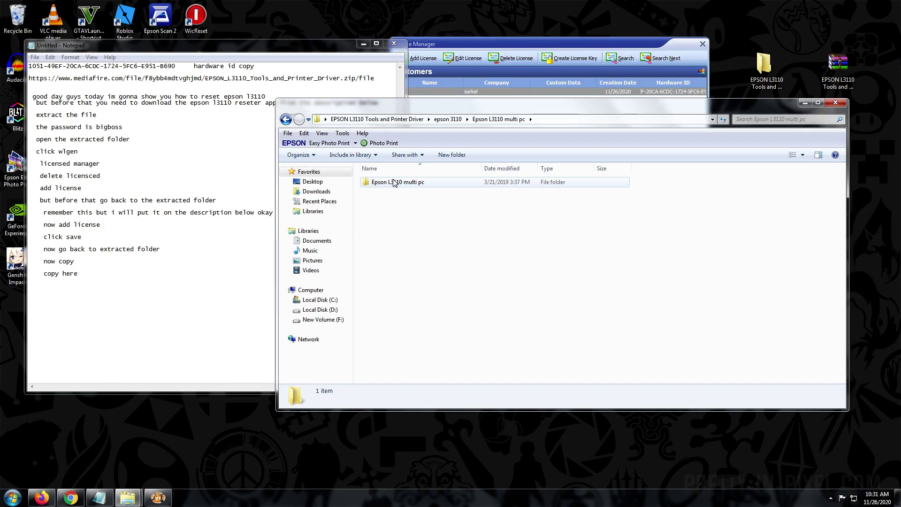
Reopen the inner Epson L3110 multi pc folder, launch Adjprog and dismiss the registration message
double_click(380, 181)
scroll(443, 265, "down", 1)
scroll(444, 266, "up", 1)
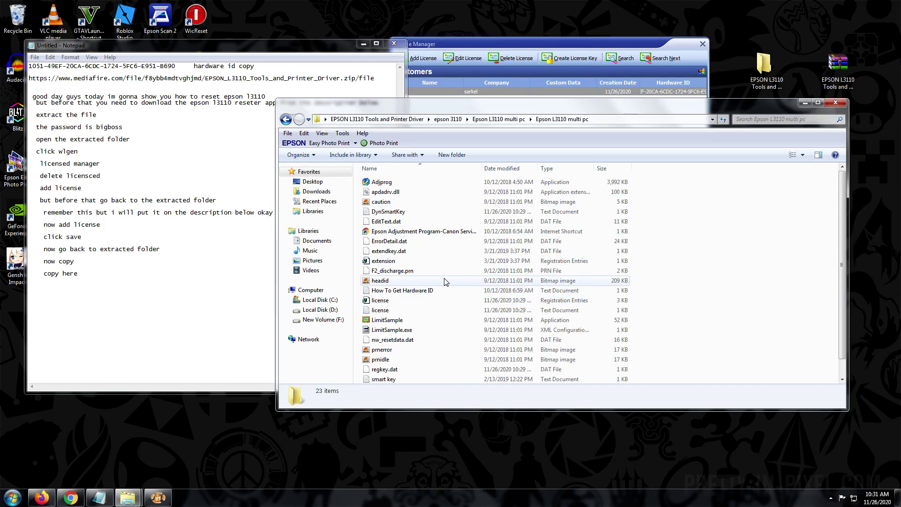
double_click(412, 184)
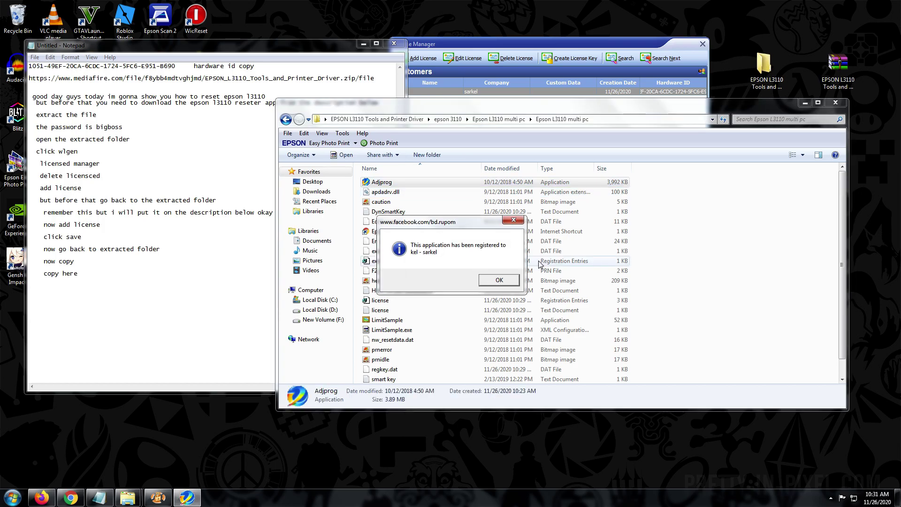
left_click(504, 283)
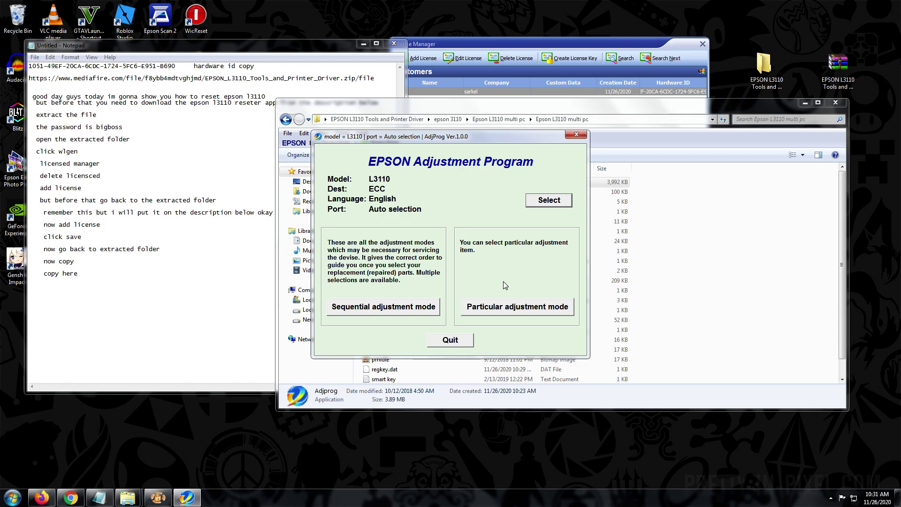
Add the line "now you can reset your epson l3310" to the notes and place the Adjustment Program window beside them
left_click_drag(456, 138, 466, 94)
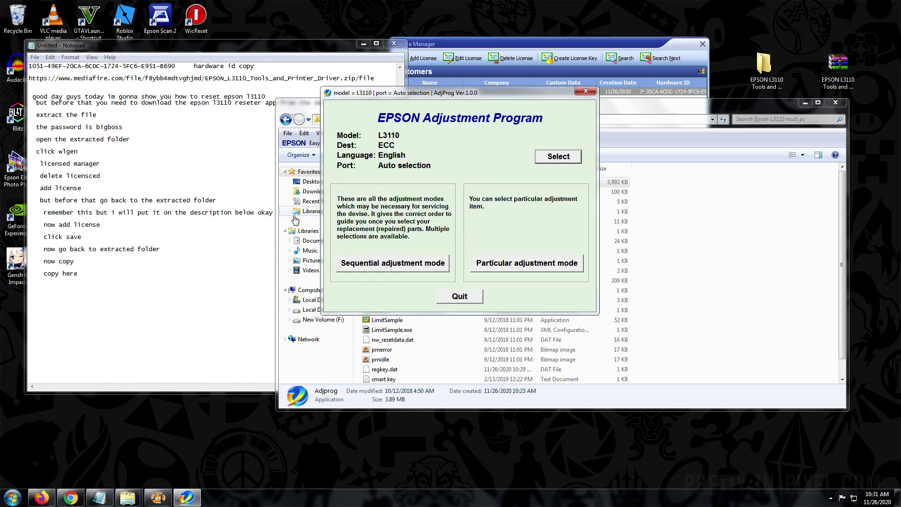
left_click(178, 275)
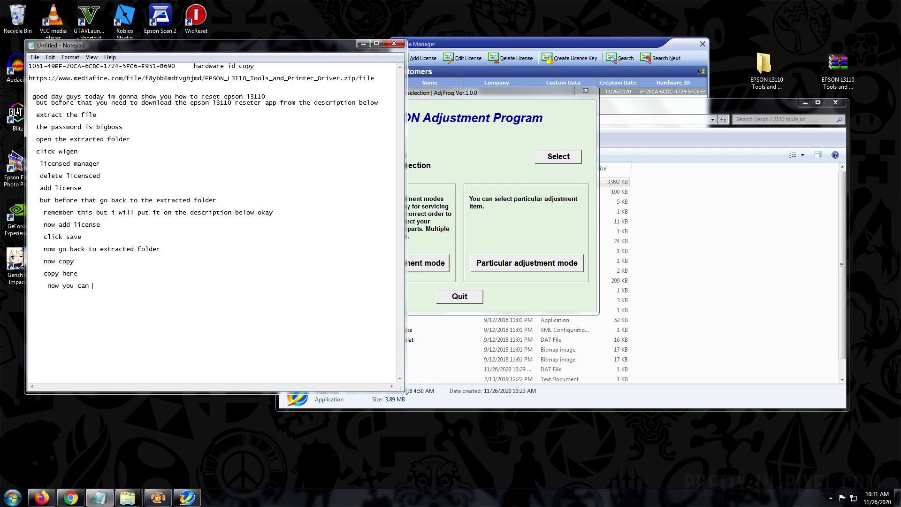
type("t your epson l3310")
left_click_drag(493, 94, 577, 87)
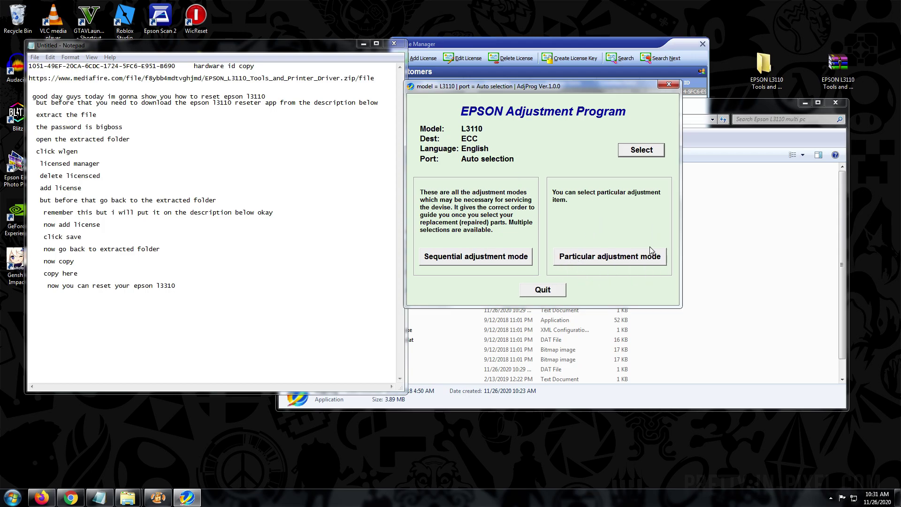
Enter the Particular adjustment mode and open the Waste ink pad counter item from the Maintenance group
left_click(623, 263)
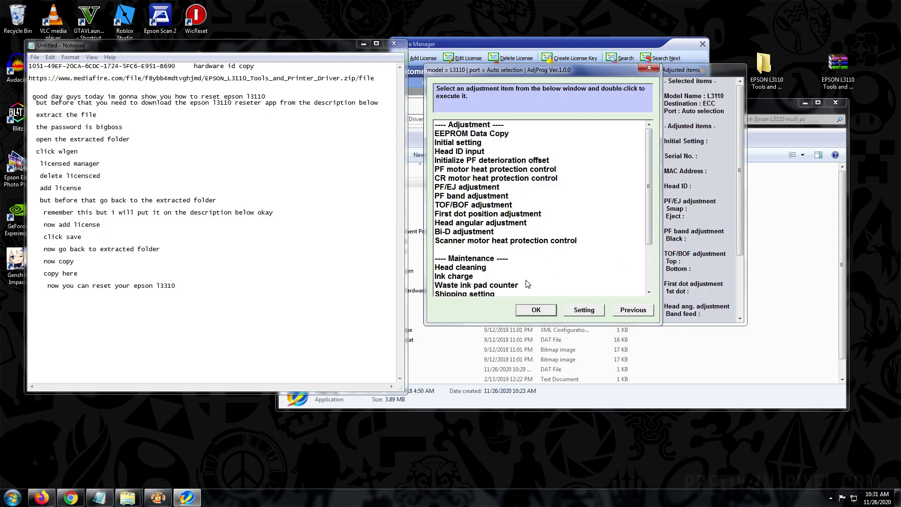
left_click(505, 288)
scroll(504, 289, "down", 3)
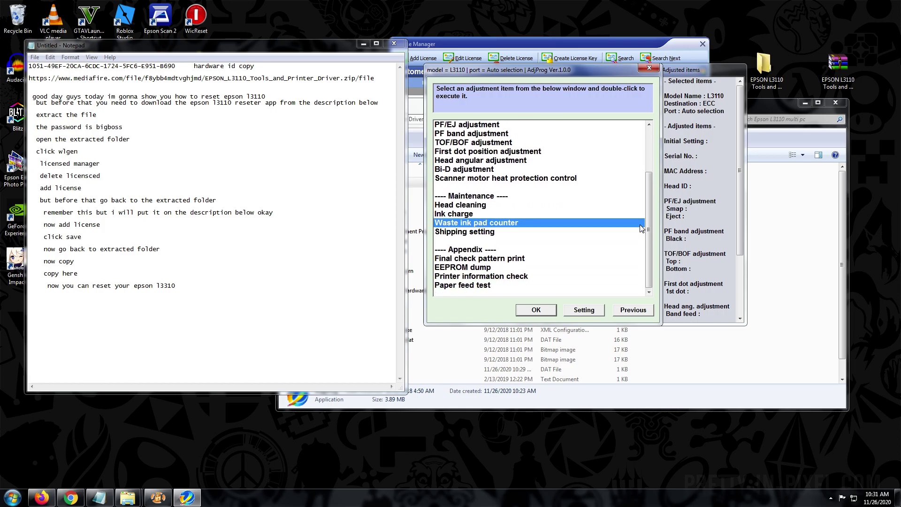
left_click(473, 206)
left_click(471, 222)
left_click(536, 312)
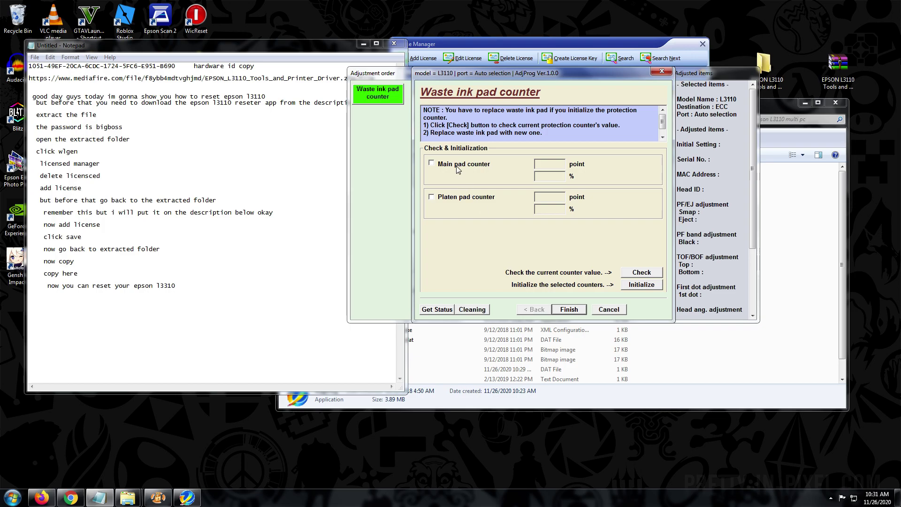
Initialize the main pad counter, acknowledge the initialization messages and finish the waste ink pad counter adjustment
left_click(438, 167)
left_click(646, 287)
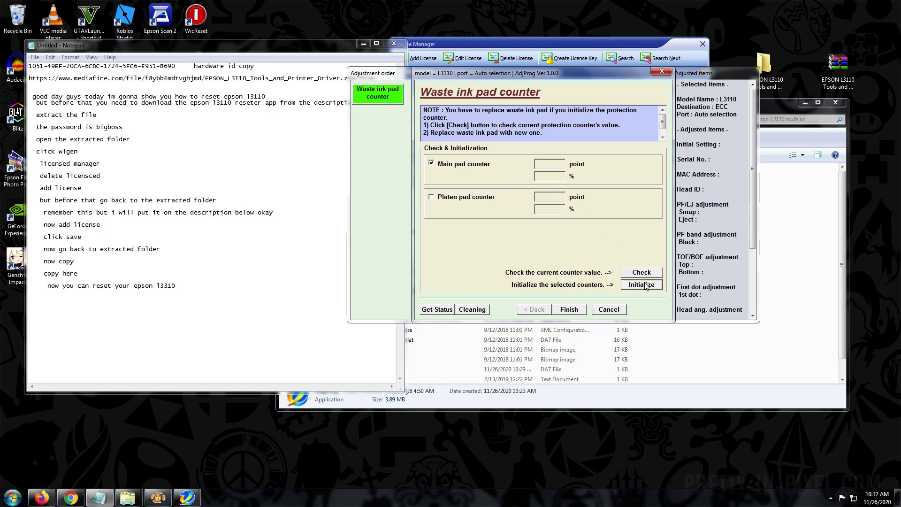
left_click(648, 286)
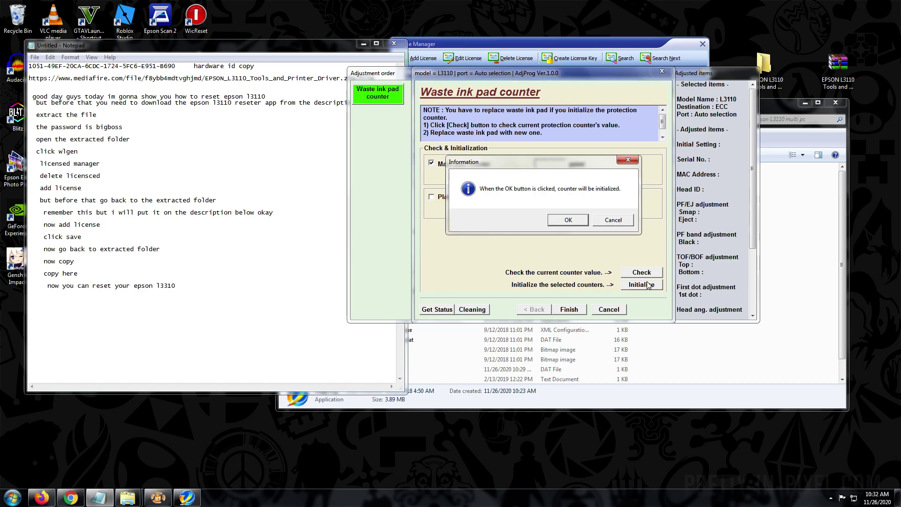
left_click(568, 221)
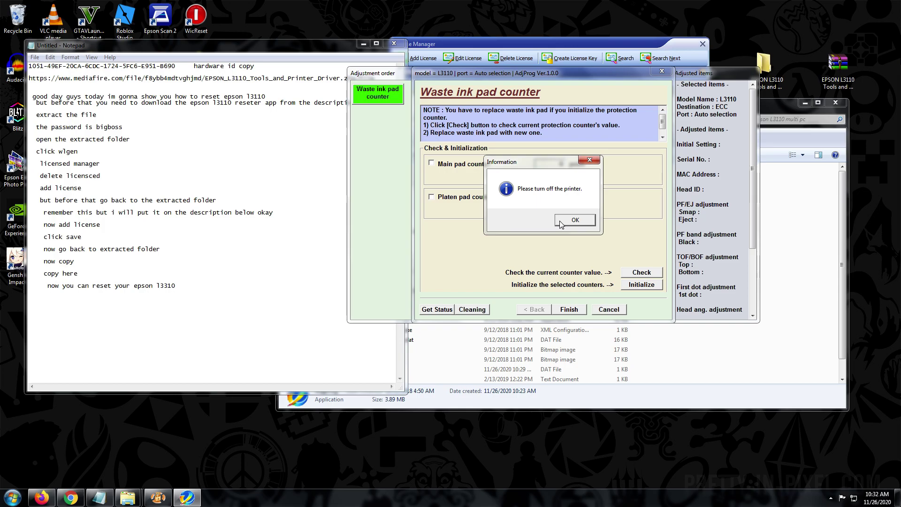
left_click(589, 223)
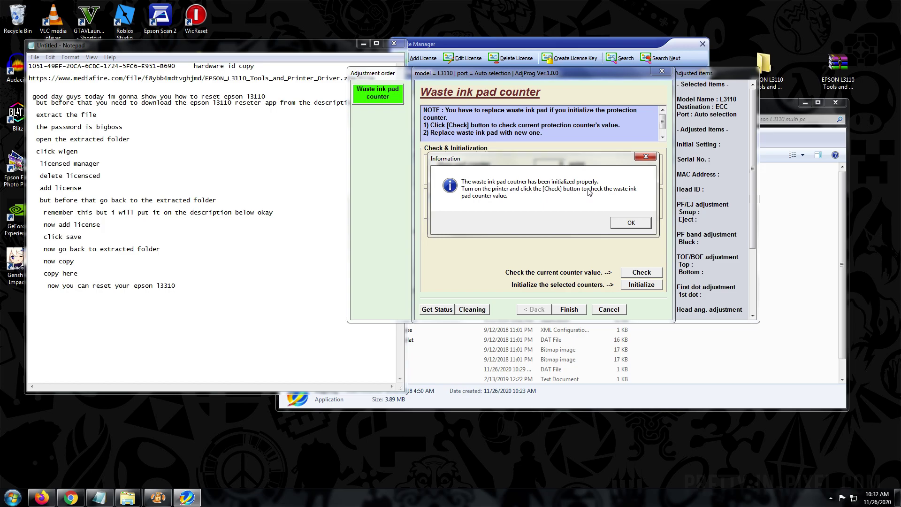
left_click(637, 226)
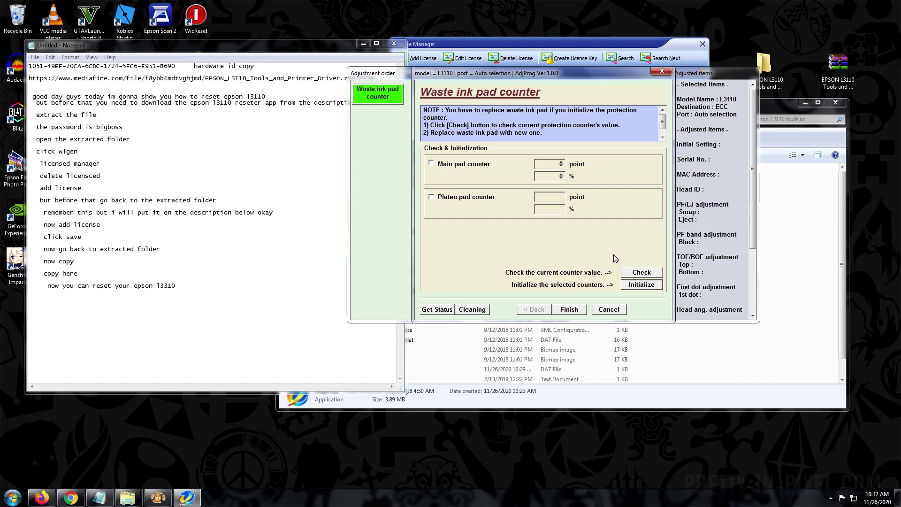
left_click(574, 310)
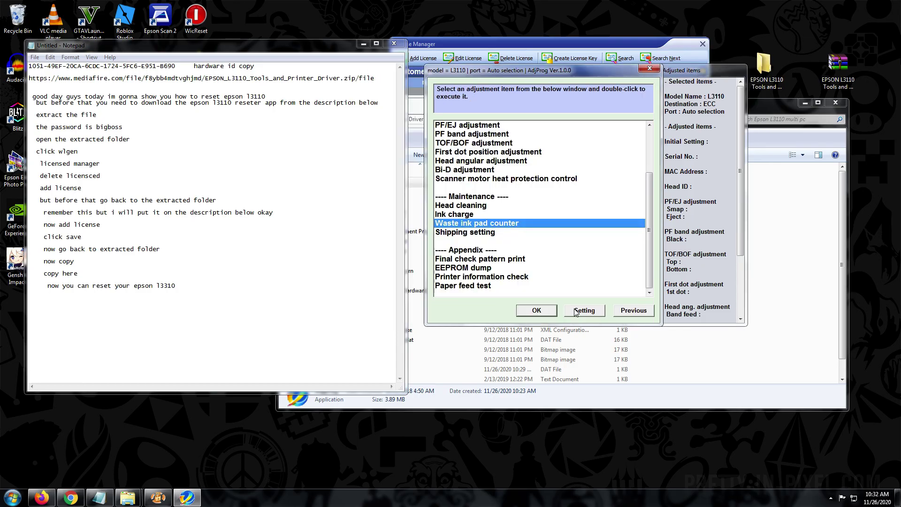